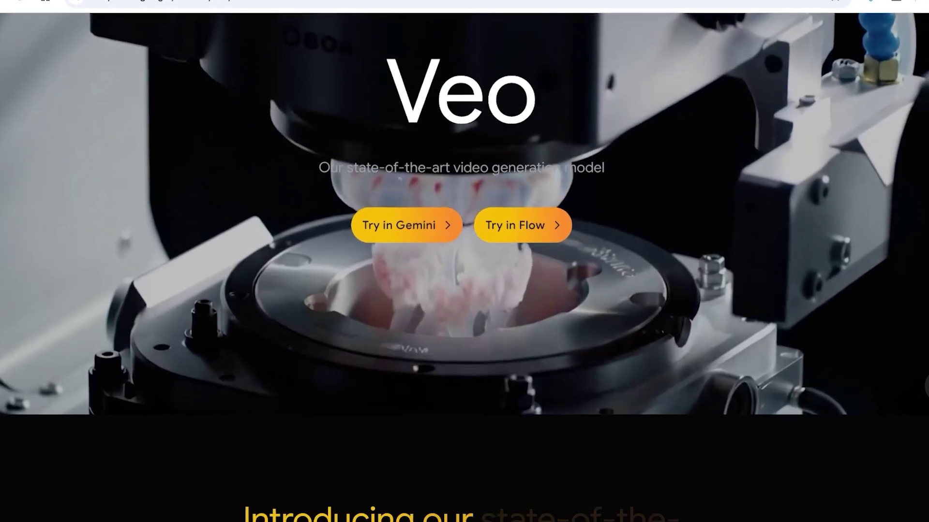
Step: Look through the Veo page's introduction, feature cards and Veo 3 section, then return to its hero banner
scroll(464, 262, down, 7)
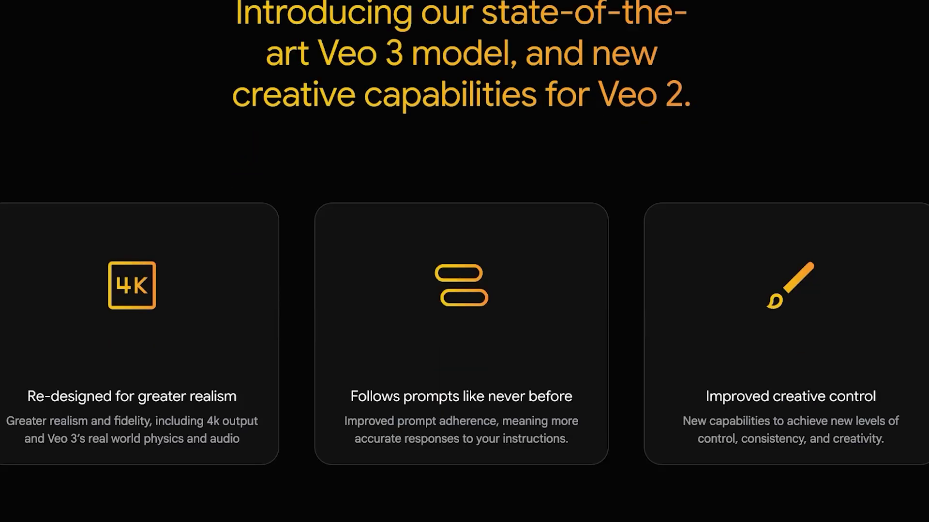
scroll(464, 261, down, 3)
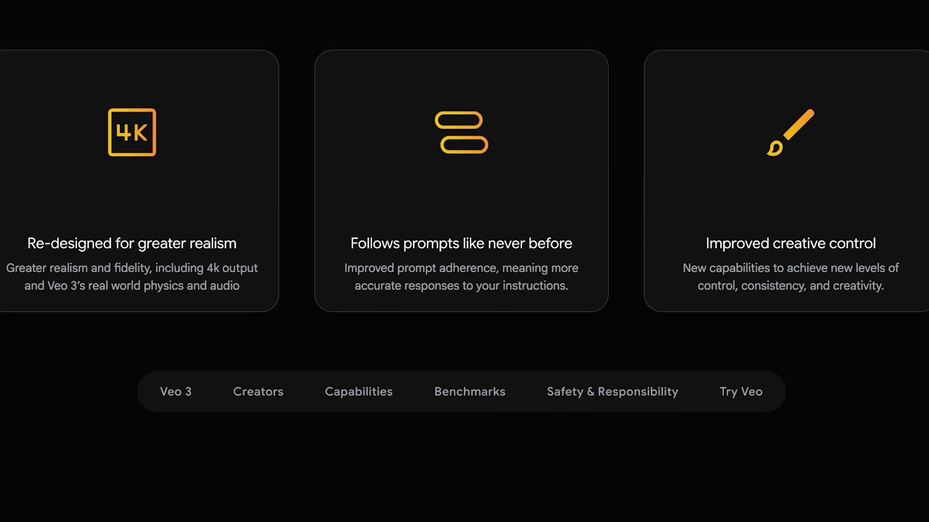
scroll(465, 261, down, 2)
scroll(464, 261, down, 3)
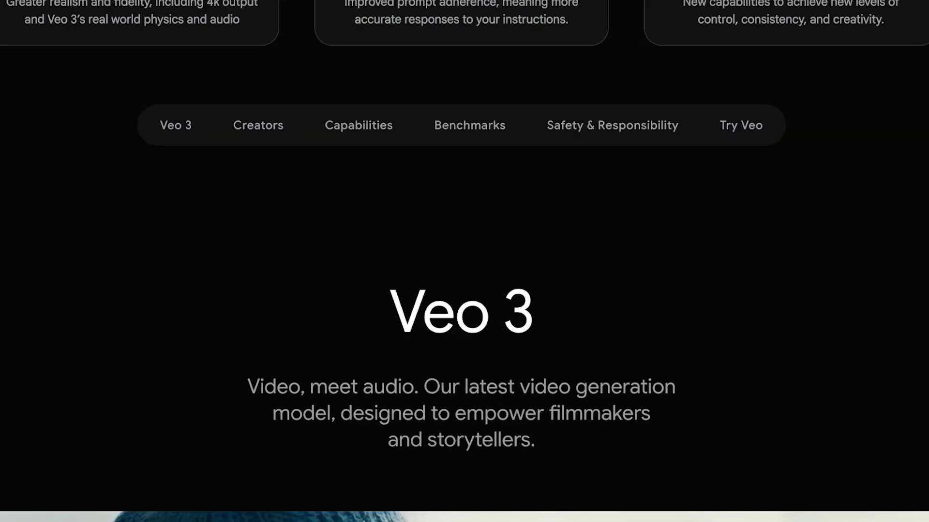
scroll(464, 261, up, 17)
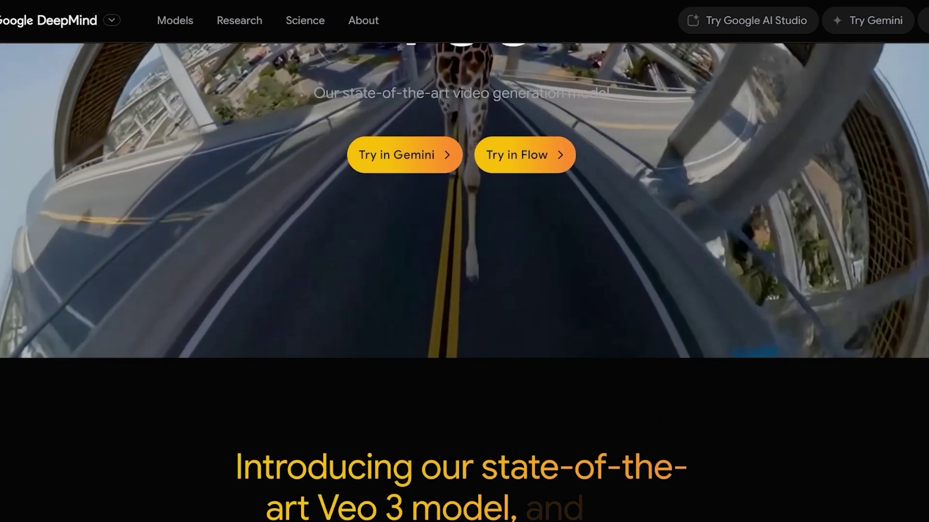
scroll(464, 261, up, 3)
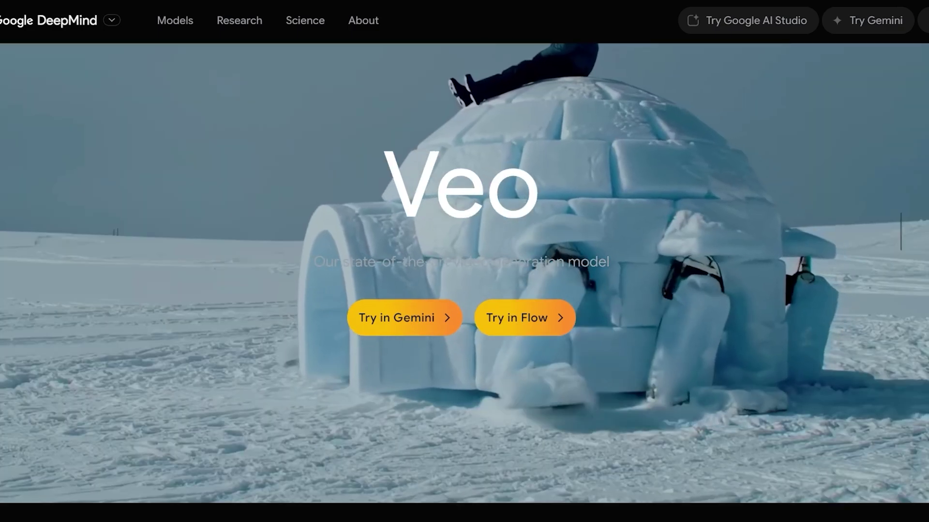
scroll(464, 261, down, 6)
scroll(465, 261, up, 7)
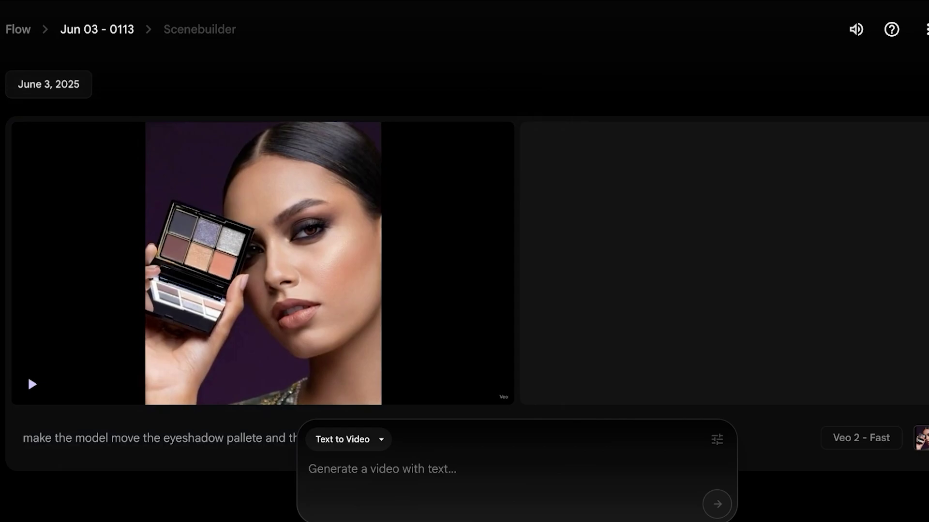
Step: Go back to the Flow project gallery and check the account's available AI credits
click(18, 29)
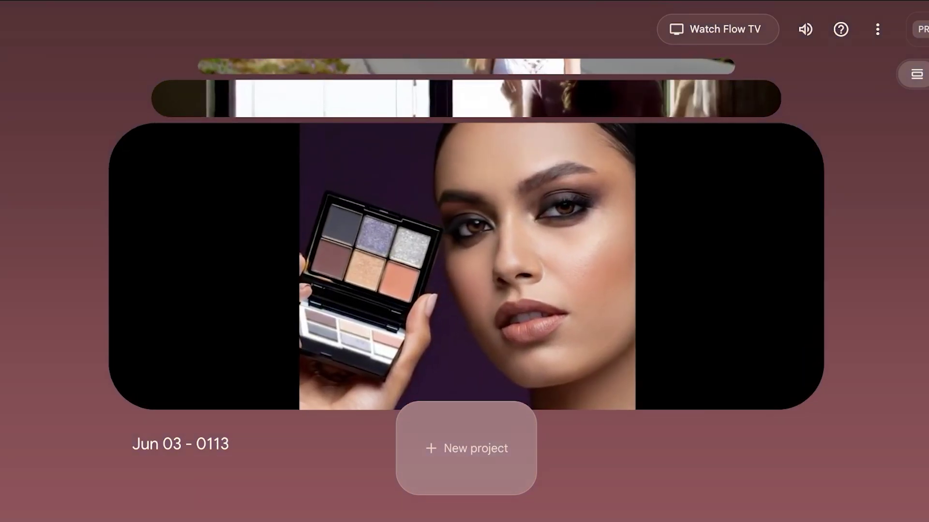
click(919, 29)
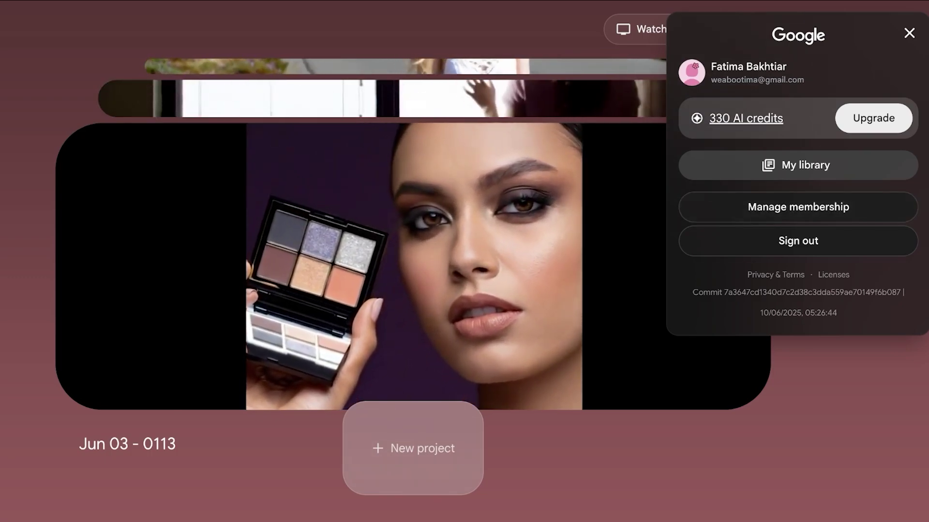
key(Escape)
Step: Browse the previews of the previously created projects in the project gallery
scroll(413, 266, down, 2)
scroll(462, 261, up, 2)
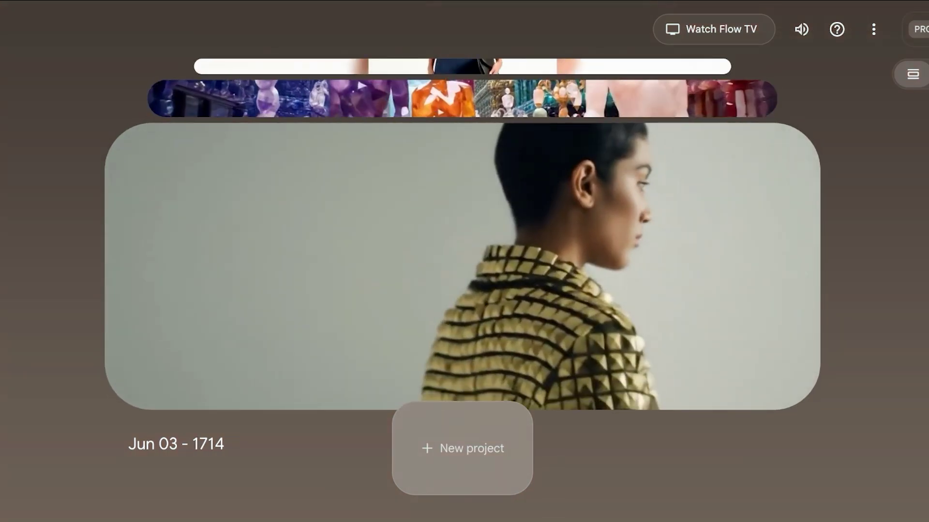
scroll(462, 266, up, 3)
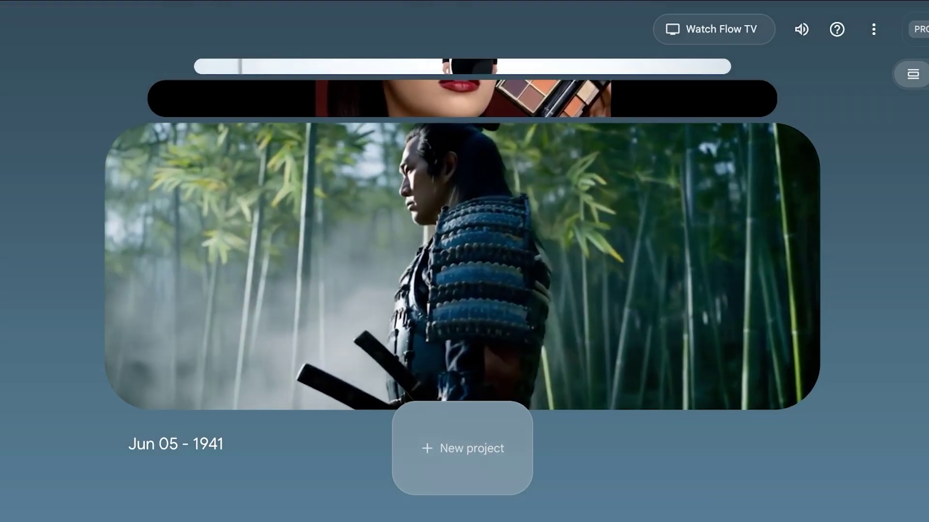
scroll(462, 262, down, 1)
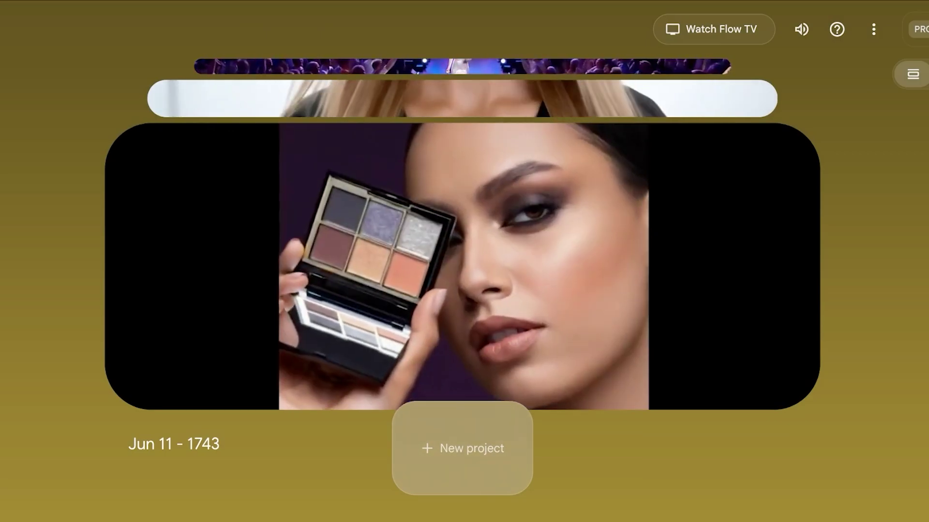
scroll(462, 262, down, 1)
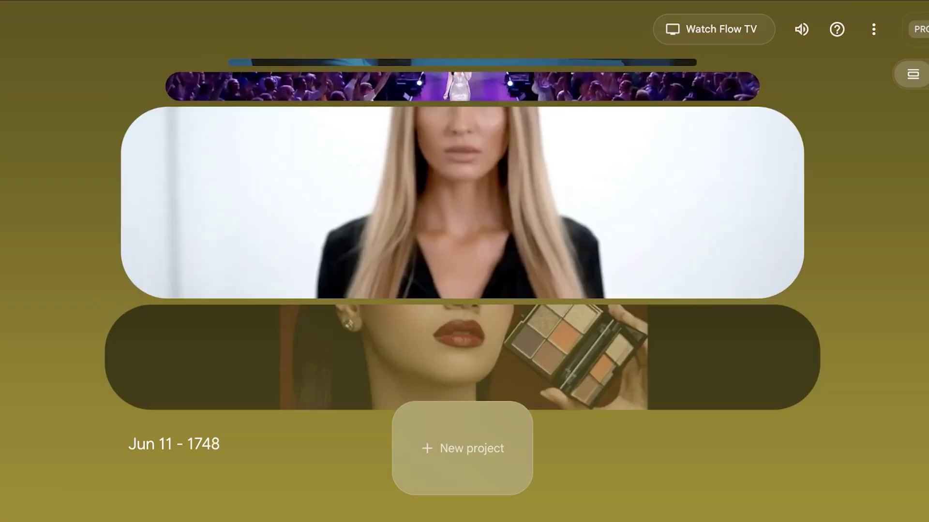
scroll(462, 261, up, 1)
scroll(462, 261, up, 1)
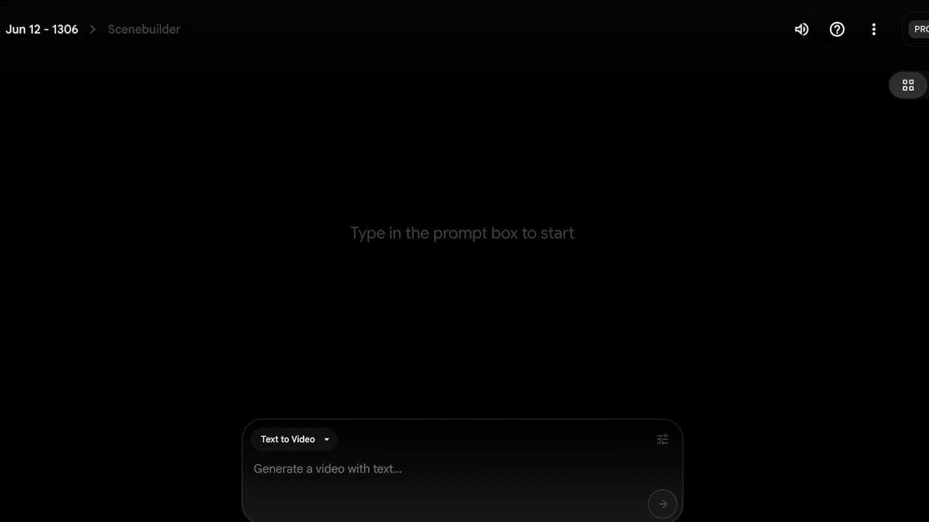
Step: Switch the new project's generation mode to Frames to Video
click(293, 440)
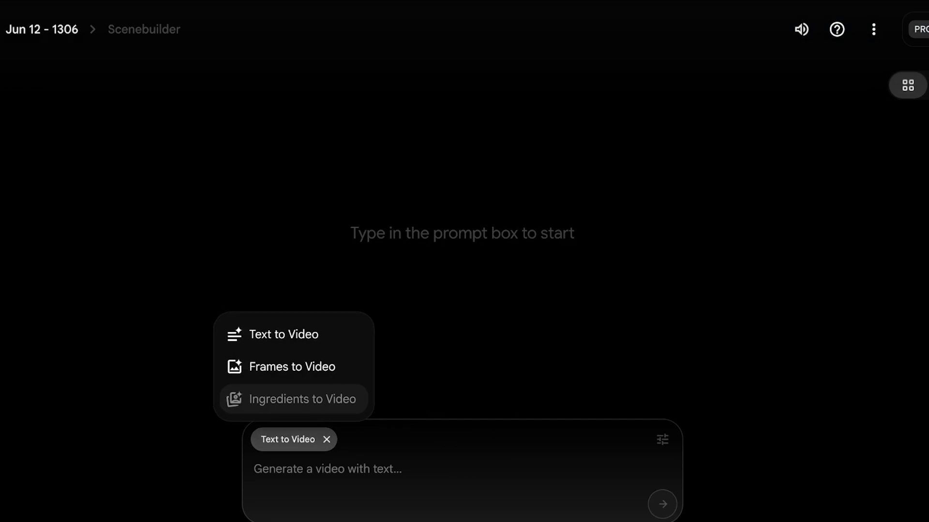
click(292, 367)
click(294, 439)
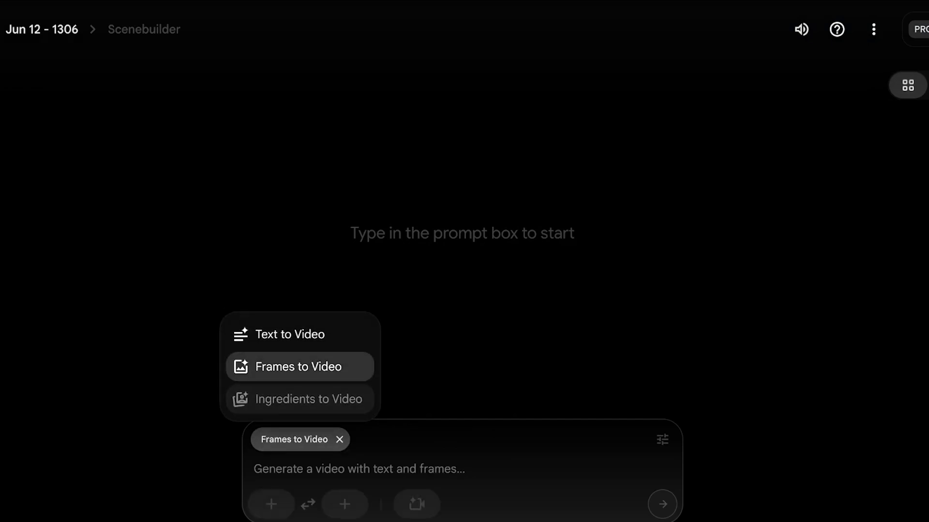
key(Escape)
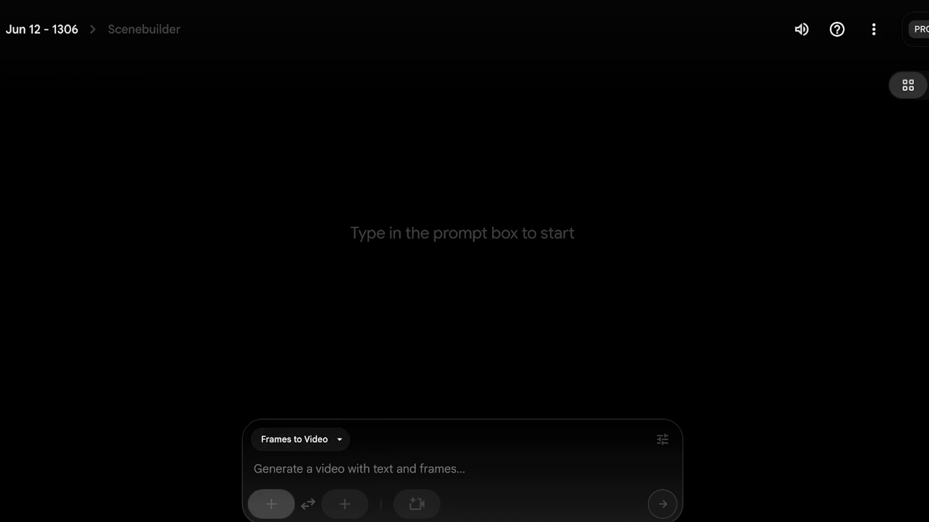
Step: Add the lipstick product image as the start frame and check the images available for the end frame
click(271, 504)
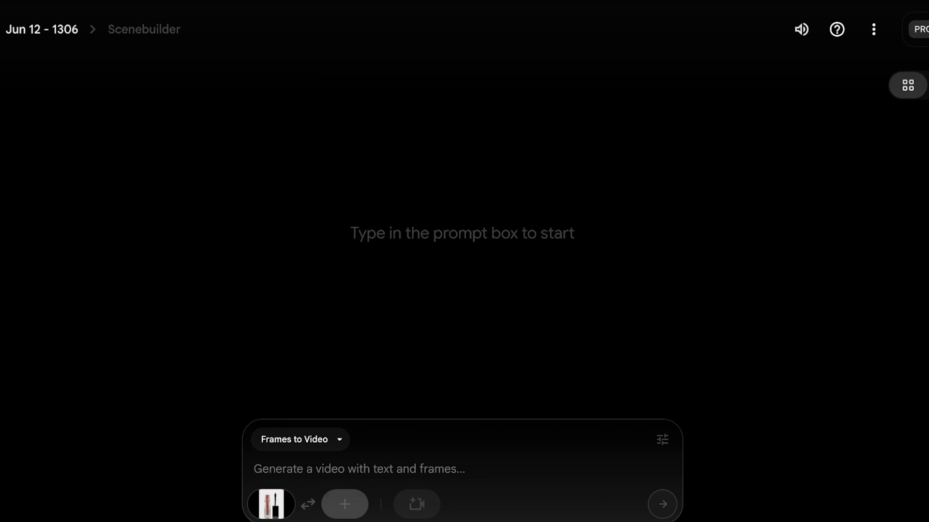
click(344, 504)
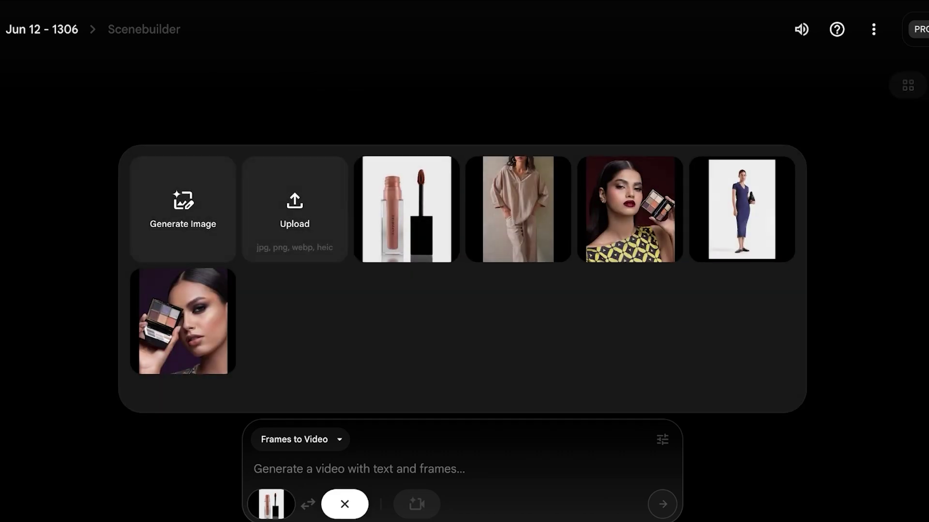
key(Escape)
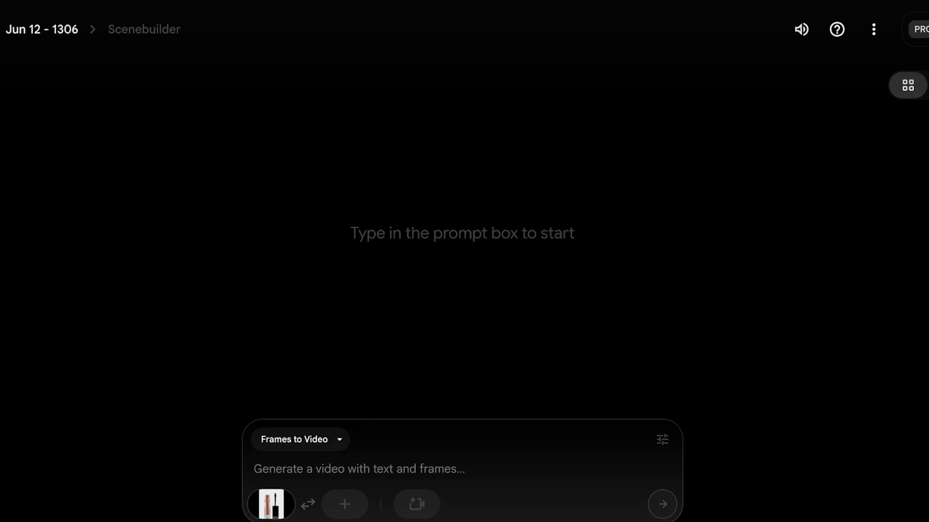
Step: Configure the generation settings to 1 output per prompt with the Veo 3 - Quality model
click(662, 439)
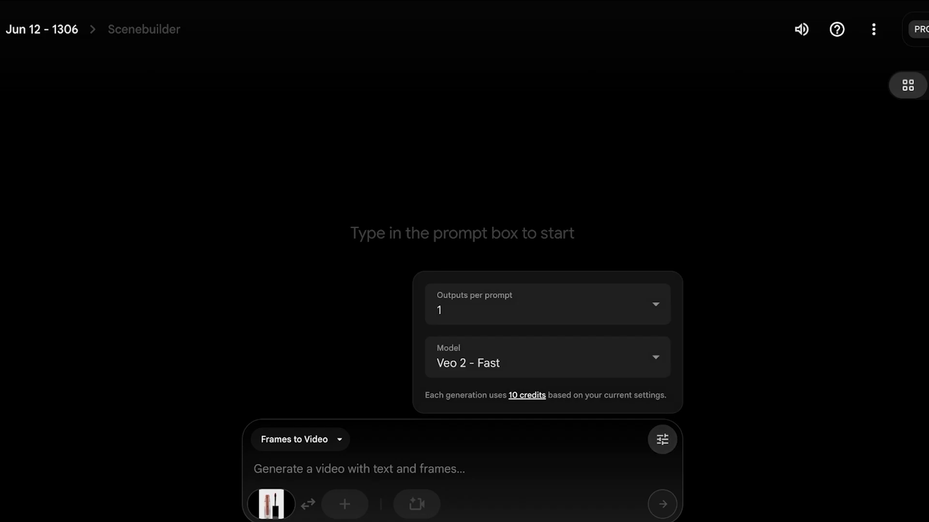
click(546, 305)
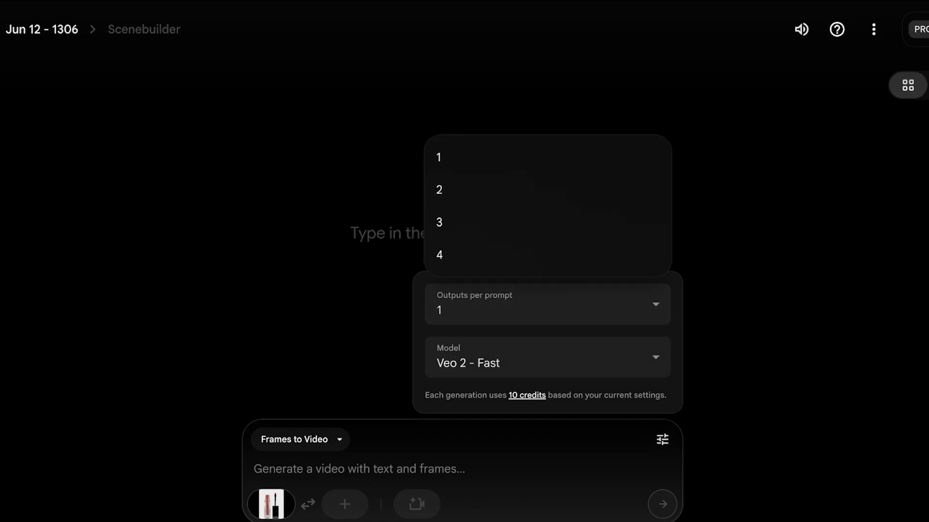
click(546, 158)
click(546, 358)
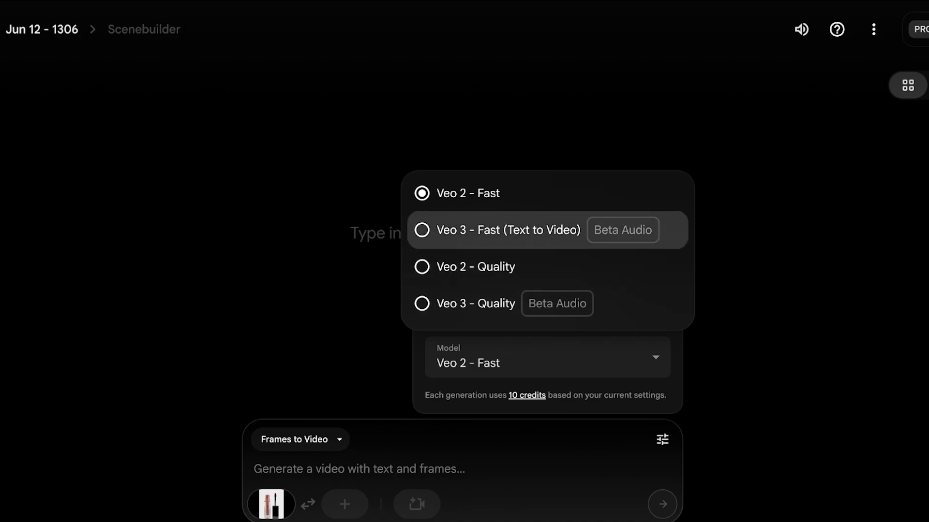
click(476, 303)
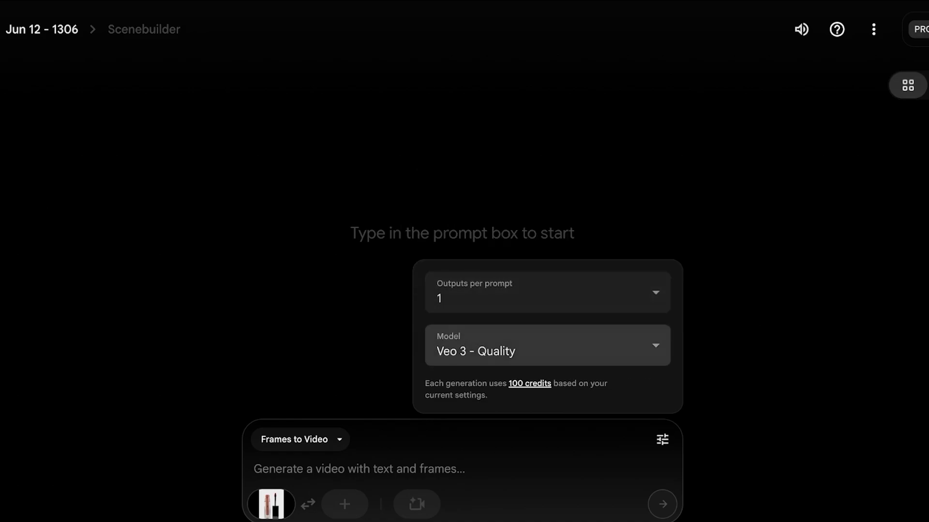
Step: Change the model to Veo 3 - Fast (Text to Video) and recheck the generation settings
click(547, 345)
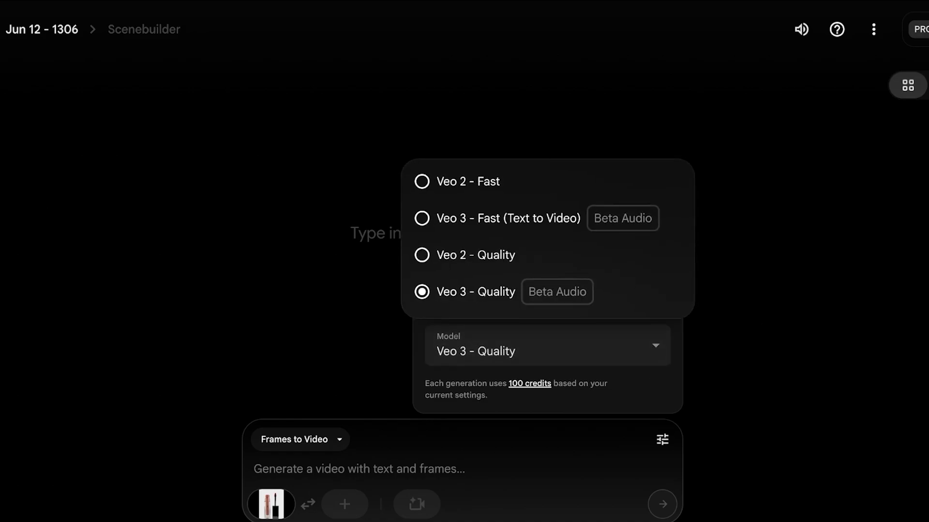
key(Up)
key(Up)
key(Return)
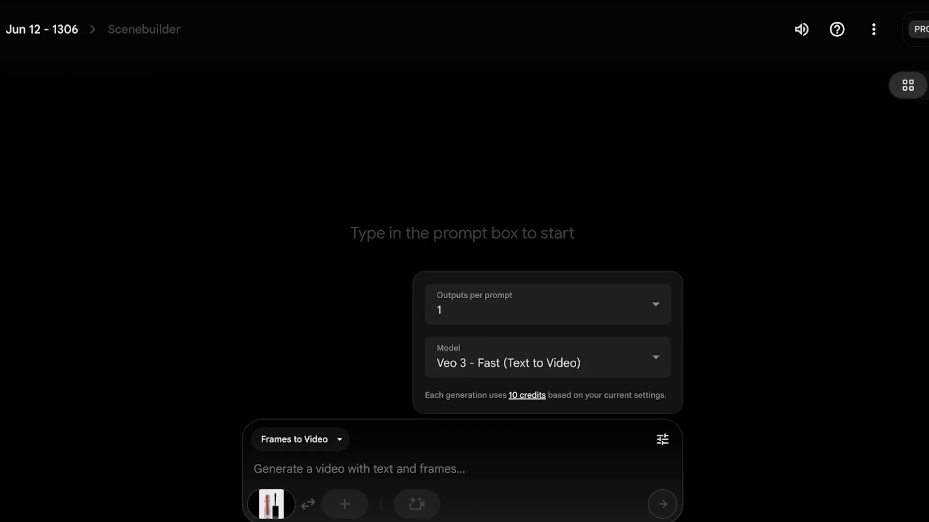
key(Escape)
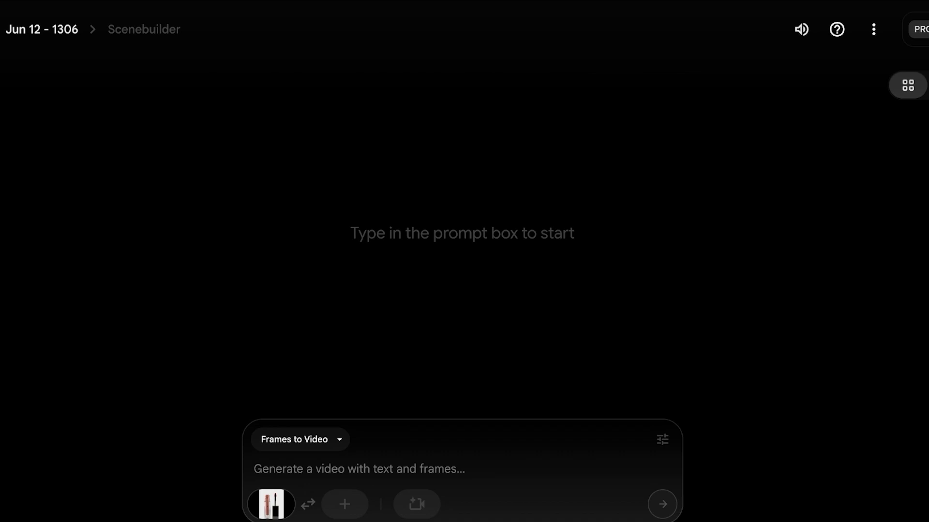
click(662, 439)
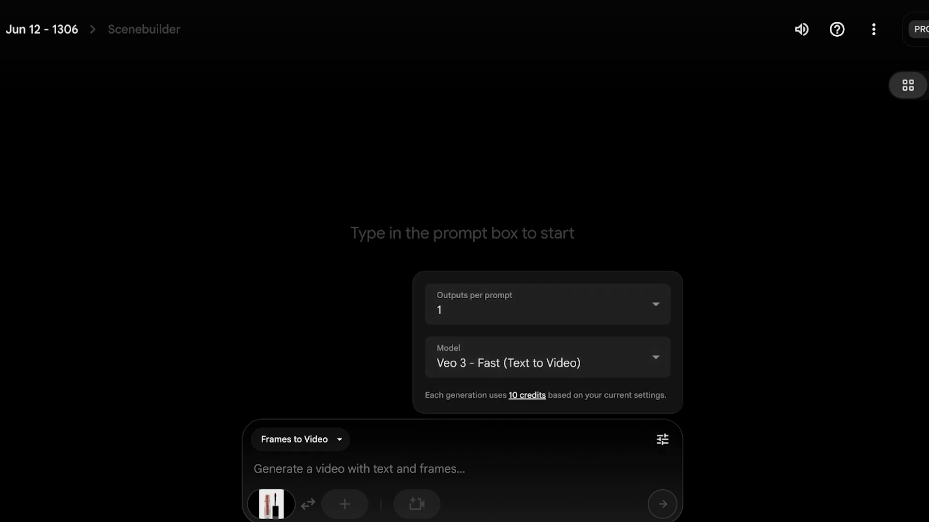
Step: Begin the video prompt with "A model holding the lipstick in the frame."
click(254, 469)
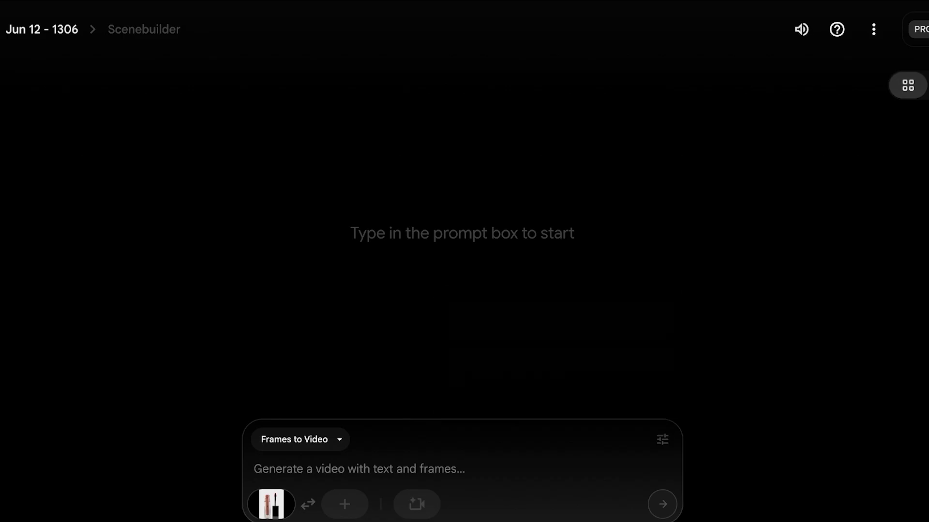
text(S)
key(BackSpace)
text(A beautiful)
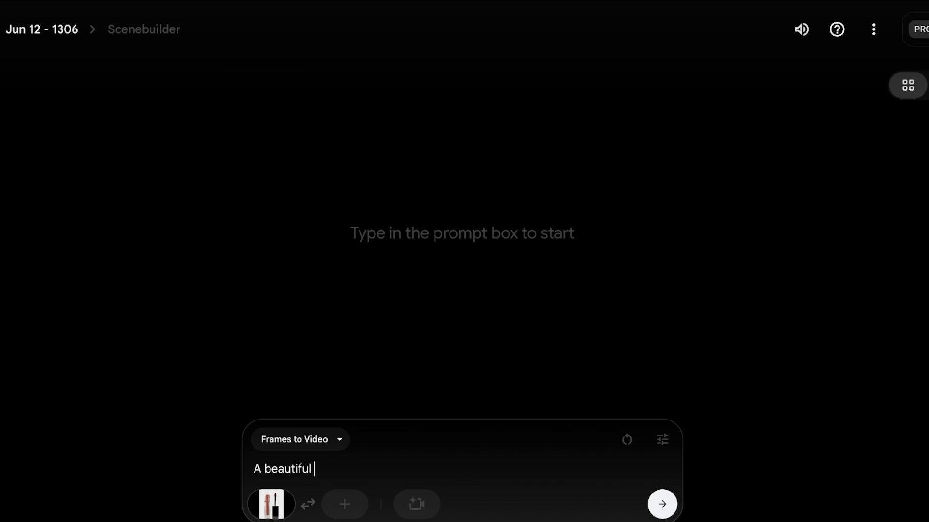
text( wo)
key(BackSpace)
key(BackSpace)
key(BackSpace)
key(BackSpace)
key(BackSpace)
key(BackSpace)
key(BackSpace)
key(BackSpace)
key(BackSpace)
key(BackSpace)
key(BackSpace)
key(BackSpace)
text(model holding this)
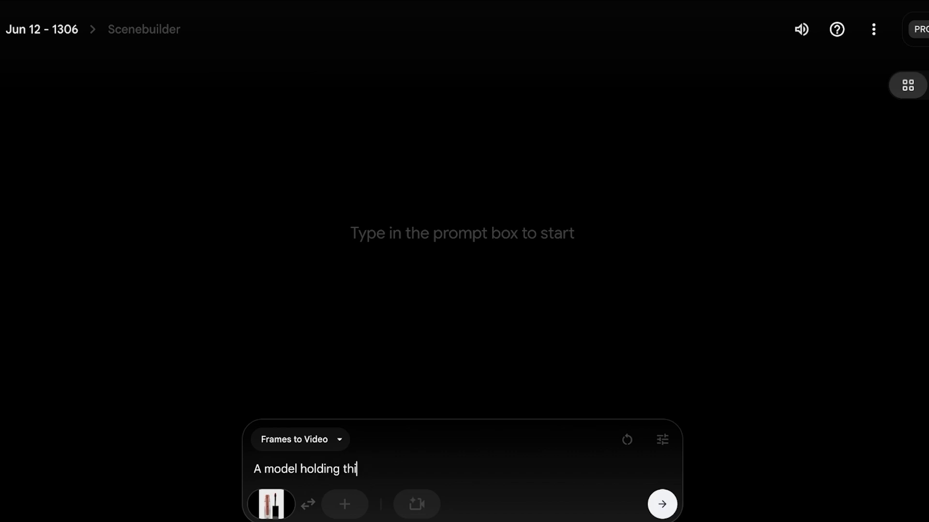
key(BackSpace)
key(BackSpace)
key(BackSpace)
text(he lipstick in the frame. )
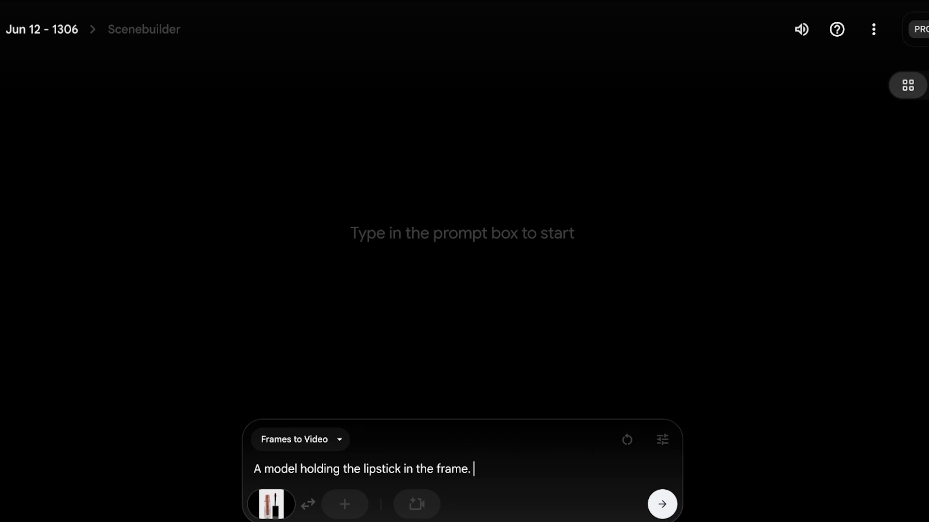
Step: Add the sentence "The model applies the lipstick to her lips." to the prompt
text(The model puts)
key(BackSpace)
key(BackSpace)
key(BackSpace)
text(applies )
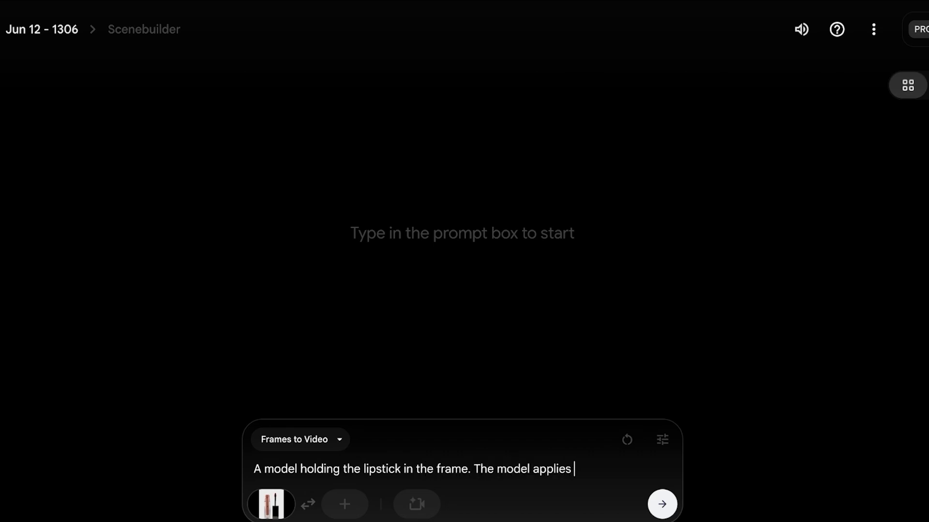
text(the lipstick to her lips. )
Step: Finish the prompt with "There is no camera movement. A brightly lit studio" and submit it for generation
text(There is no ca)
text(mera movement.  Sh)
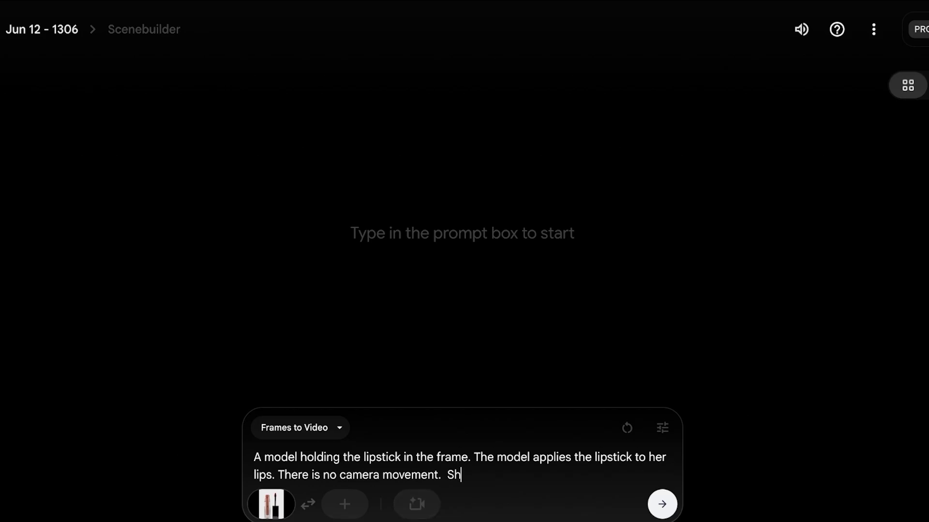
key(BackSpace)
text(A birghtly lit studio)
right_click(477, 475)
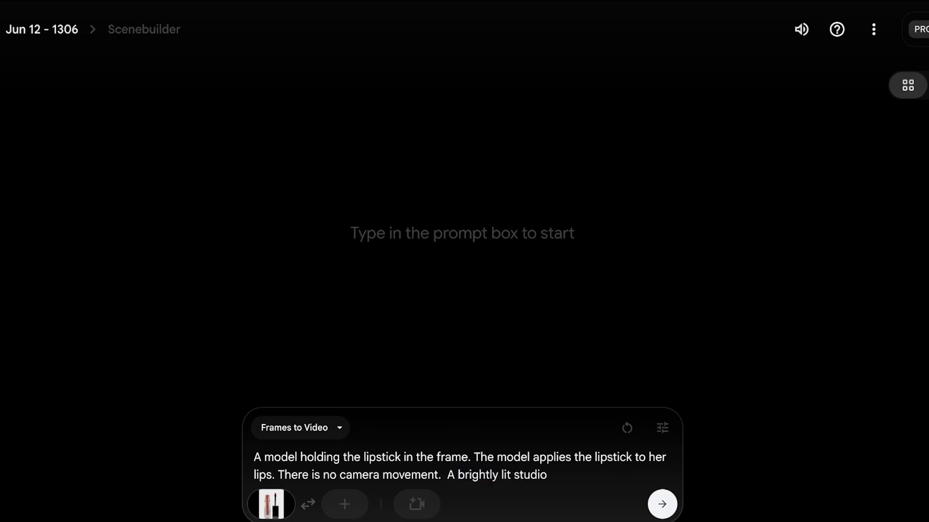
key(Return)
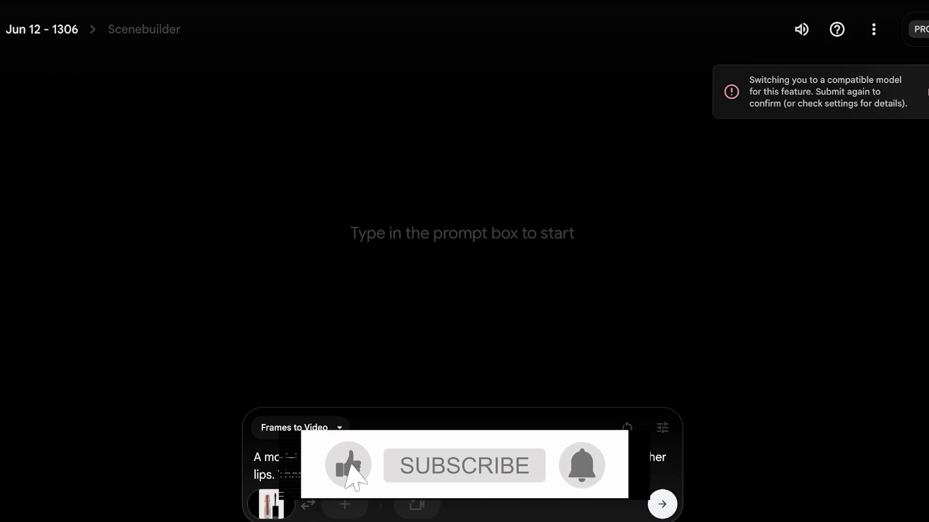
Step: Review the available Veo models in the generation settings and submit the lipstick prompt for generation with Veo 2 - Fast
click(662, 427)
click(547, 345)
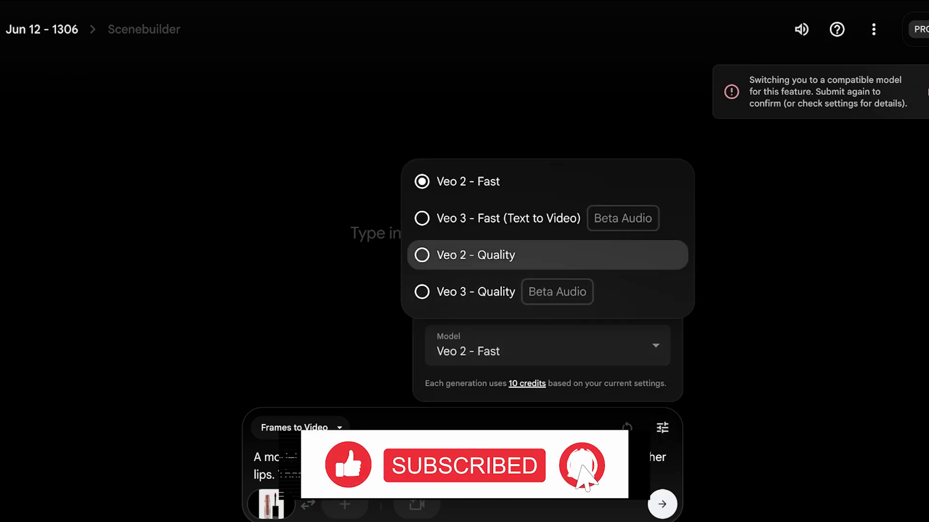
click(508, 218)
key(Return)
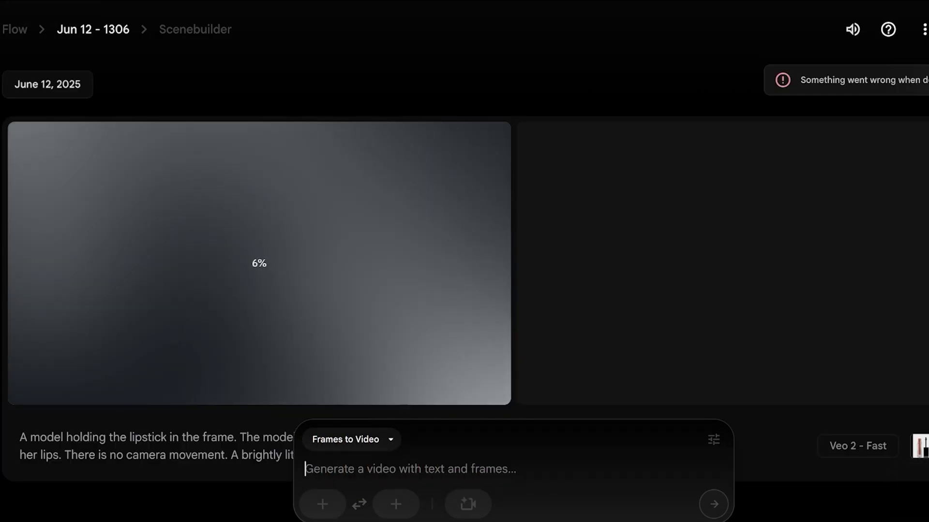
Step: Select the lipstick product image as the start frame for another Frames to Video generation
click(322, 504)
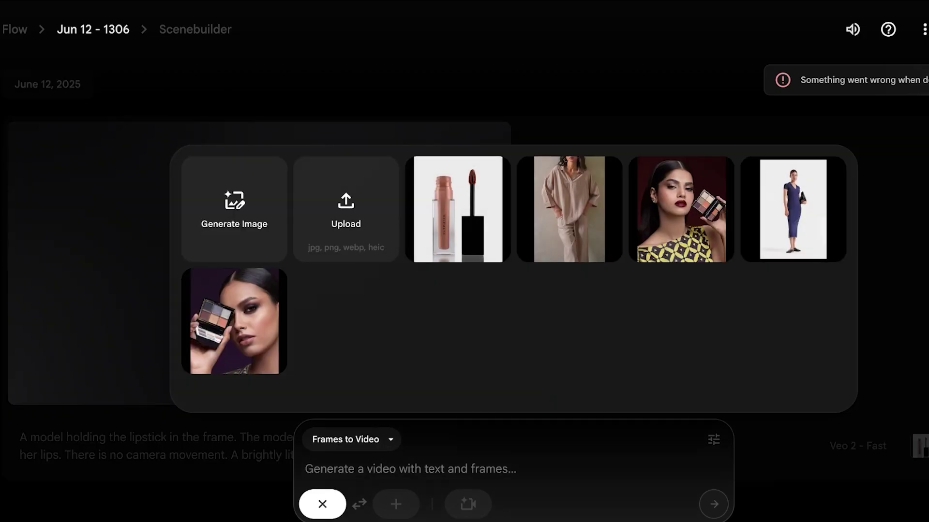
click(458, 209)
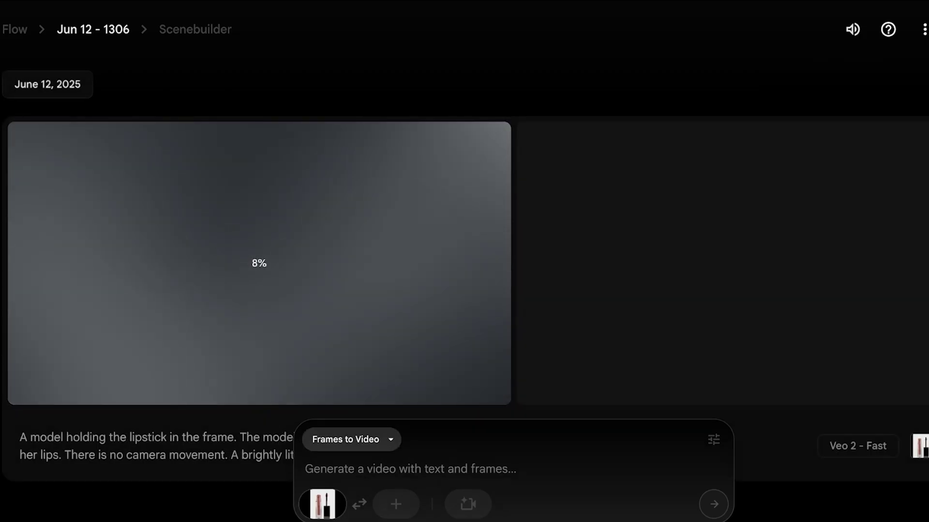
click(346, 439)
click(349, 366)
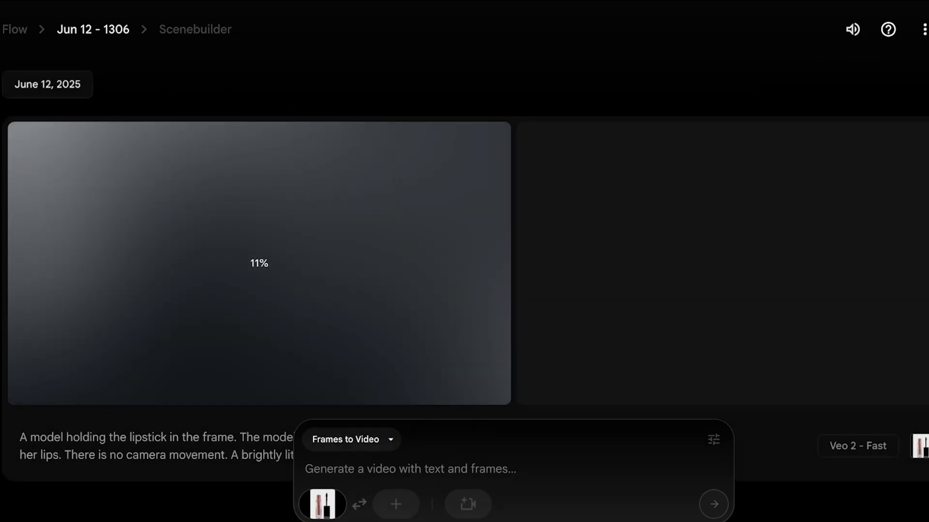
Step: Copy the prompt text of the lipstick video being generated into the empty prompt box
scroll(464, 262, down, 3)
triple_click(215, 319)
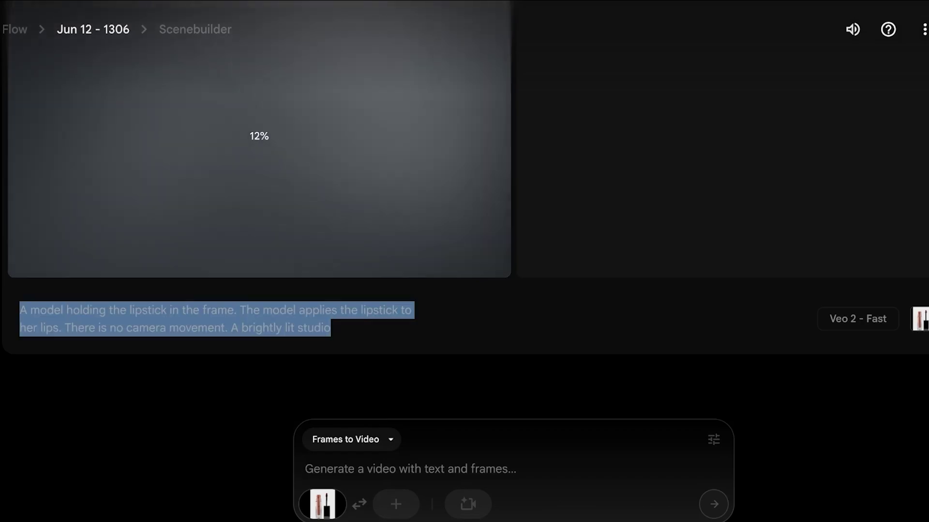
key(ctrl+c)
click(305, 468)
key(ctrl+v)
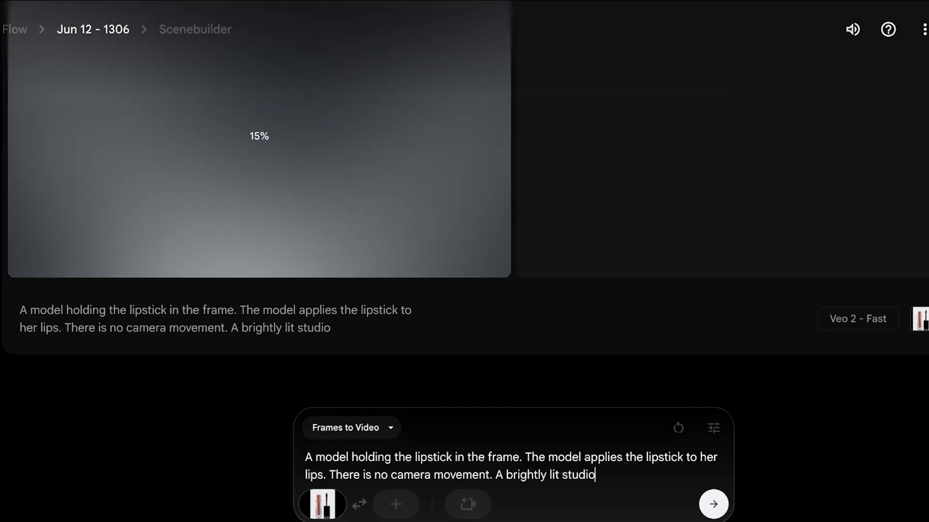
Step: Set the generation model to Veo 3 - Quality
click(713, 428)
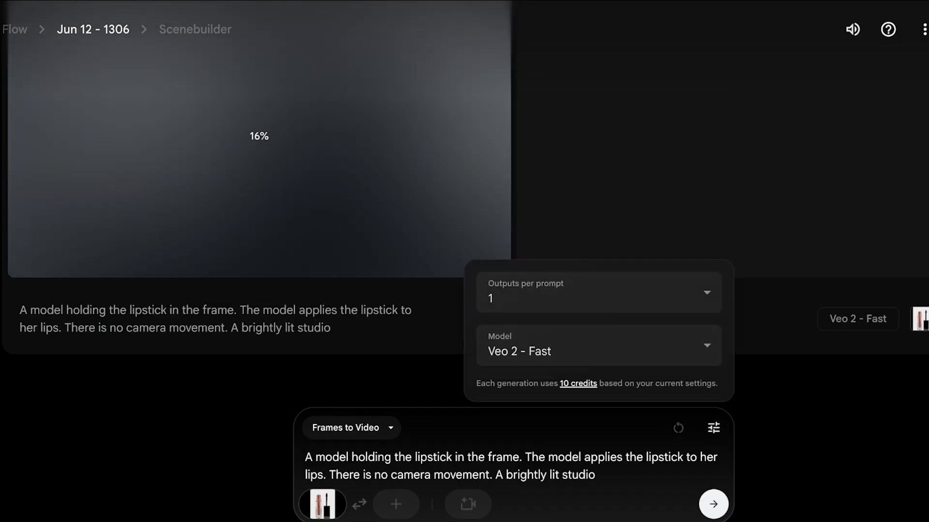
click(597, 345)
click(514, 291)
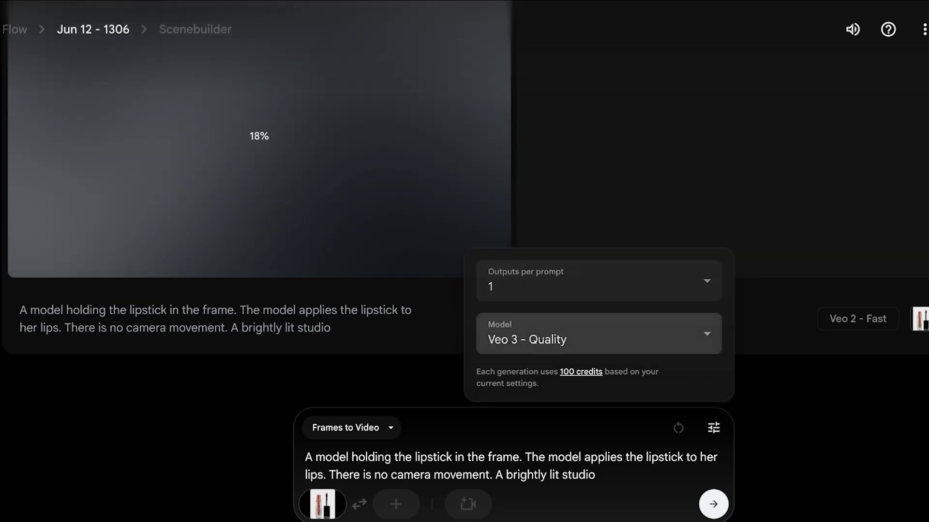
Step: Set the outputs per prompt to 4, try to generate the videos, and check the account's AI credits
click(598, 281)
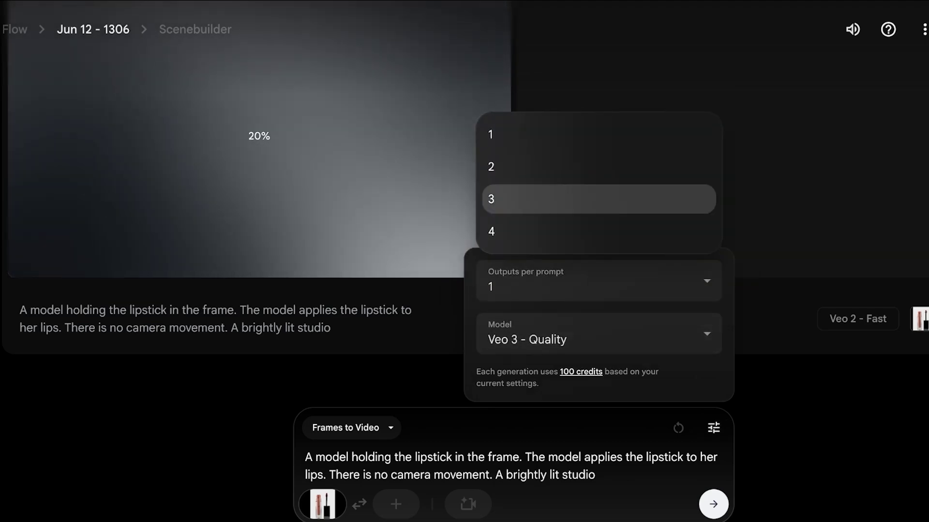
click(532, 199)
click(561, 281)
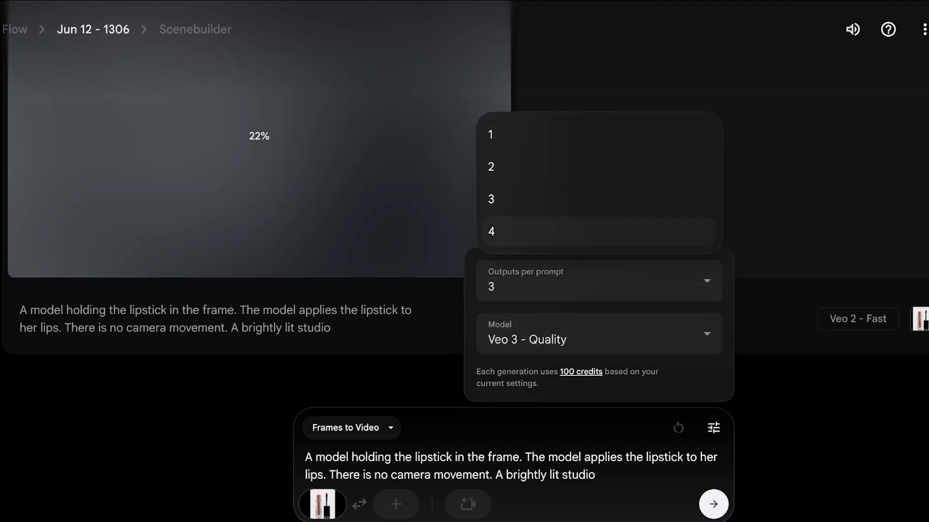
click(532, 231)
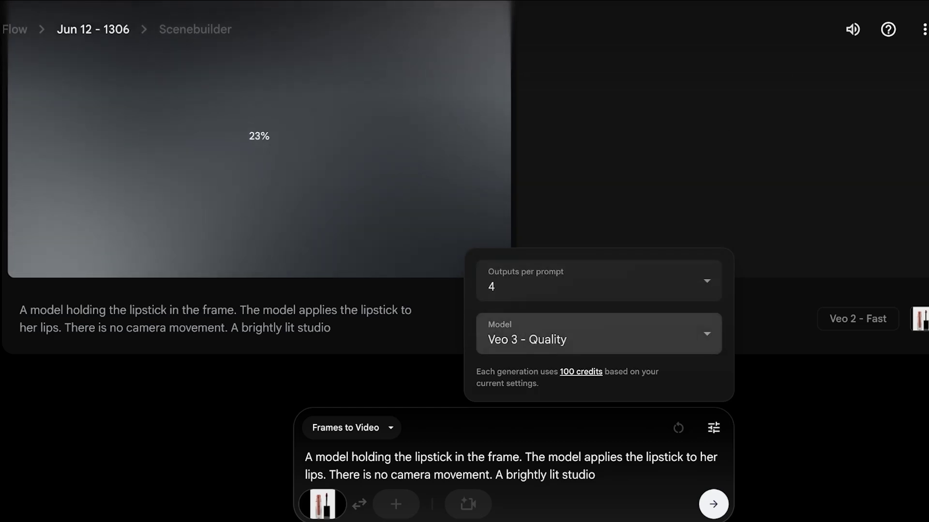
click(598, 281)
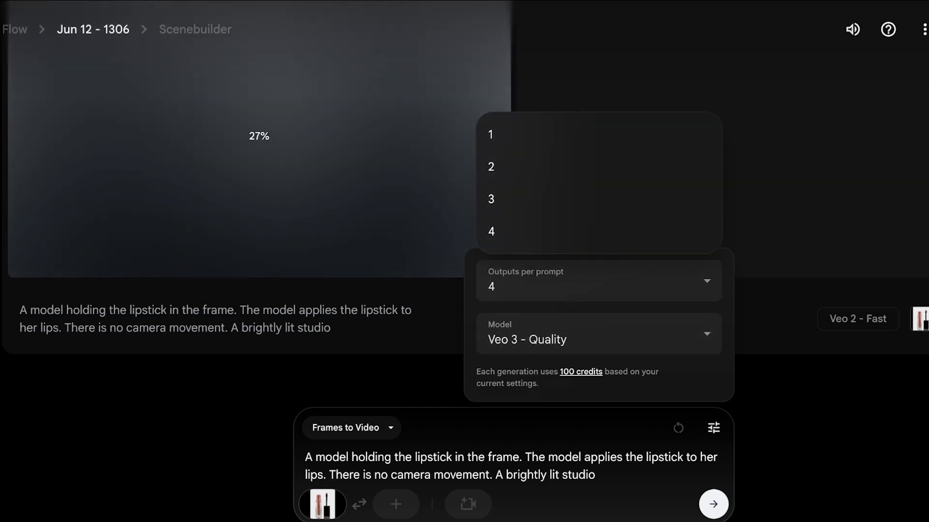
key(Escape)
key(Return)
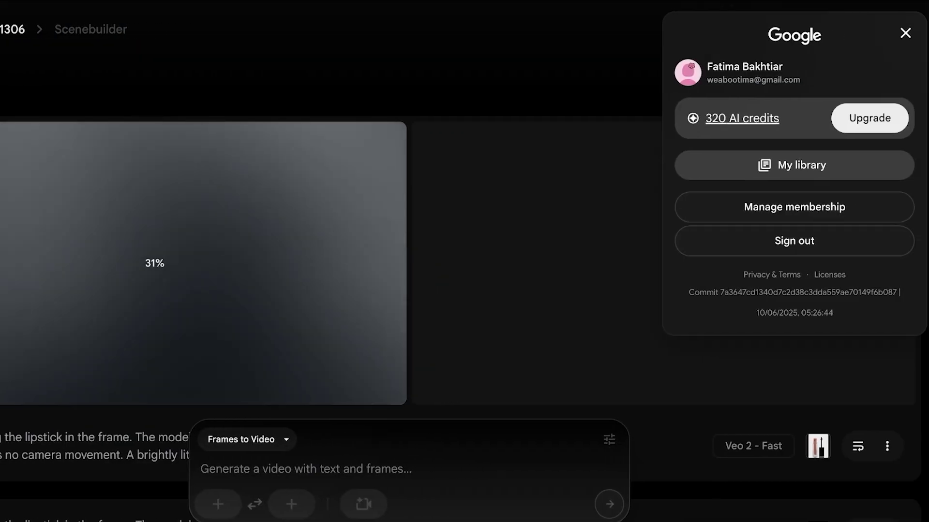
key(Escape)
Step: Reuse the earlier lipstick prompt text in the prompt box and reattach the lipstick product image as start frame
scroll(460, 261, down, 4)
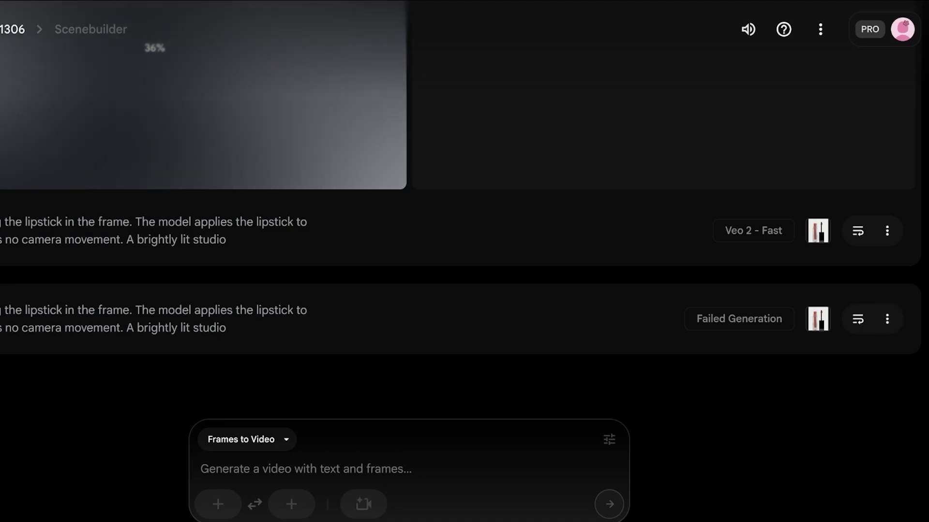
drag(21, 222, 190, 239)
click(201, 468)
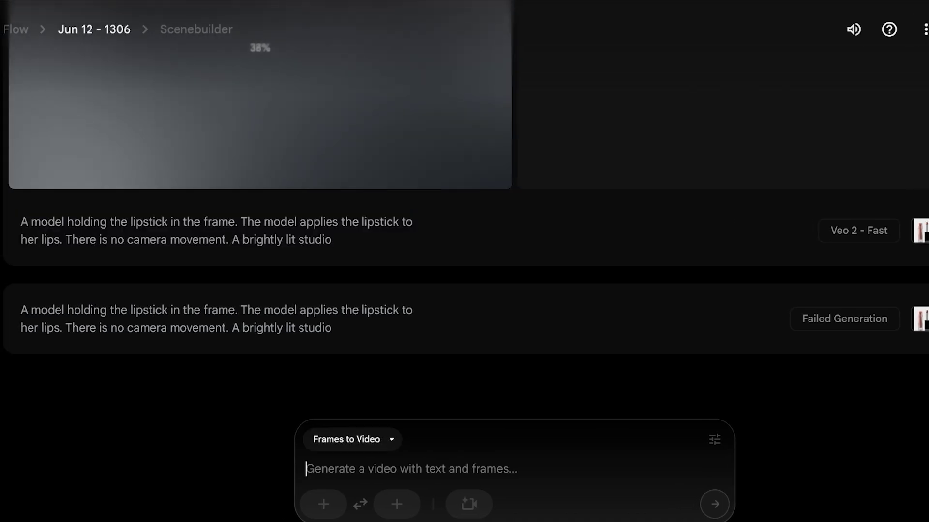
key(ctrl+v)
click(323, 504)
click(458, 197)
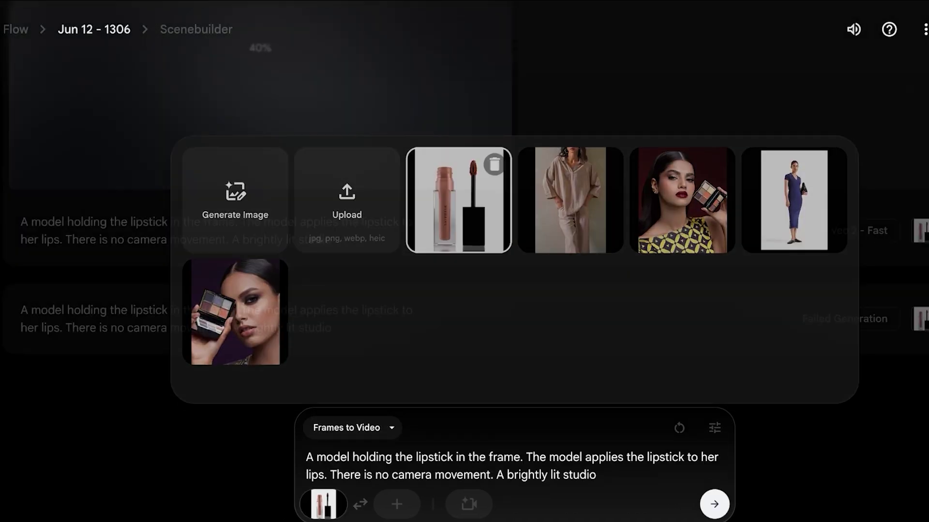
Step: Lower the outputs per prompt and submit the prompt for generation with Veo 3 - Quality
click(714, 428)
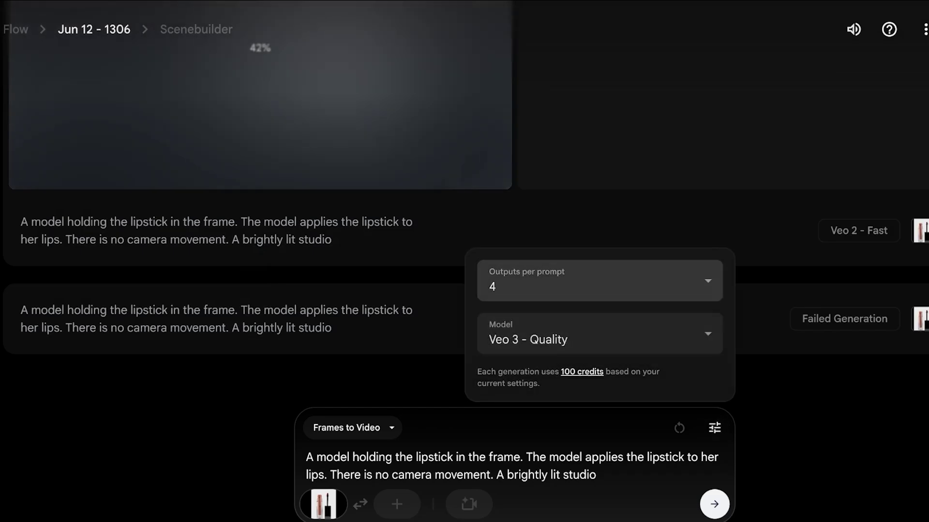
click(600, 280)
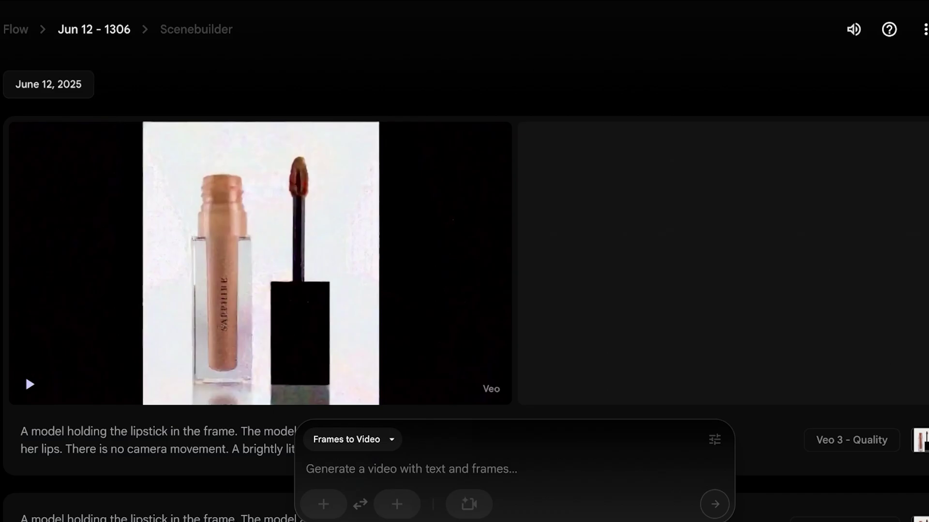
Step: Play and compare the generated Veo 3 - Quality and Veo 2 - Fast lipstick videos
scroll(260, 263, down, 2)
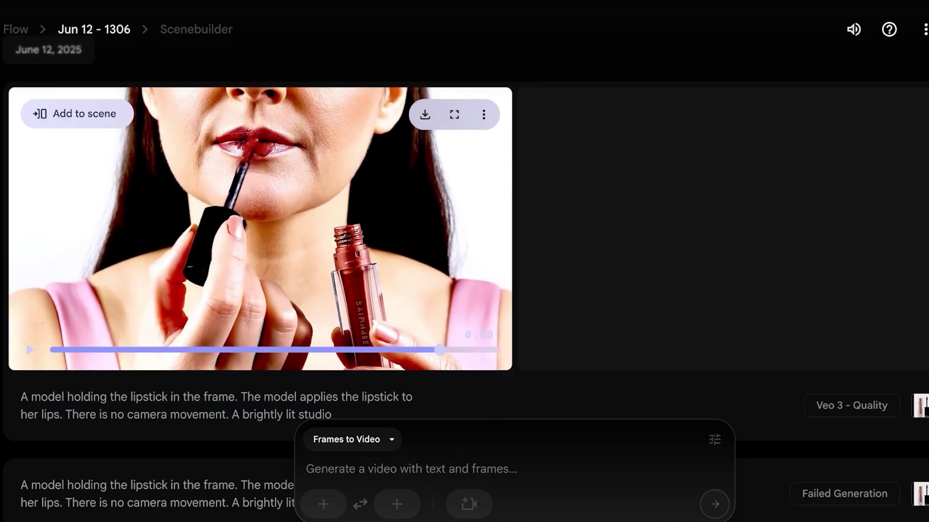
scroll(464, 261, down, 10)
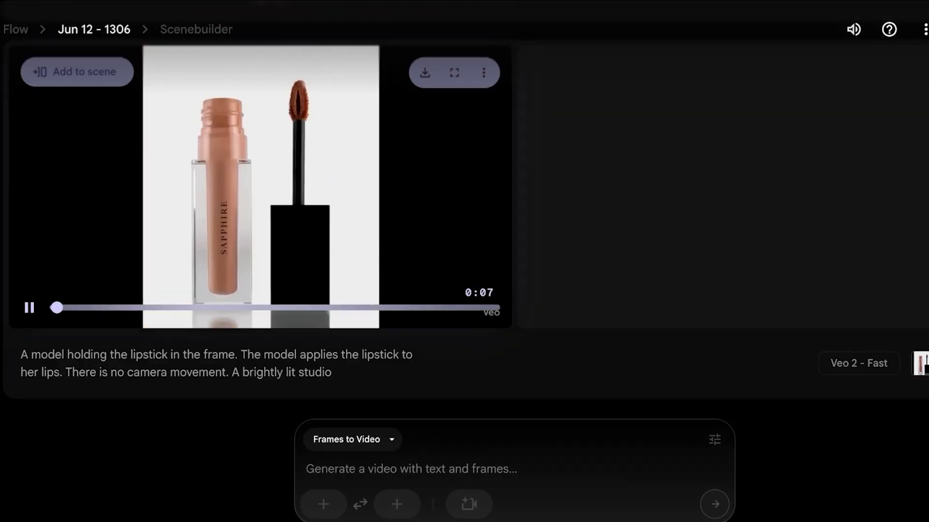
scroll(465, 261, up, 2)
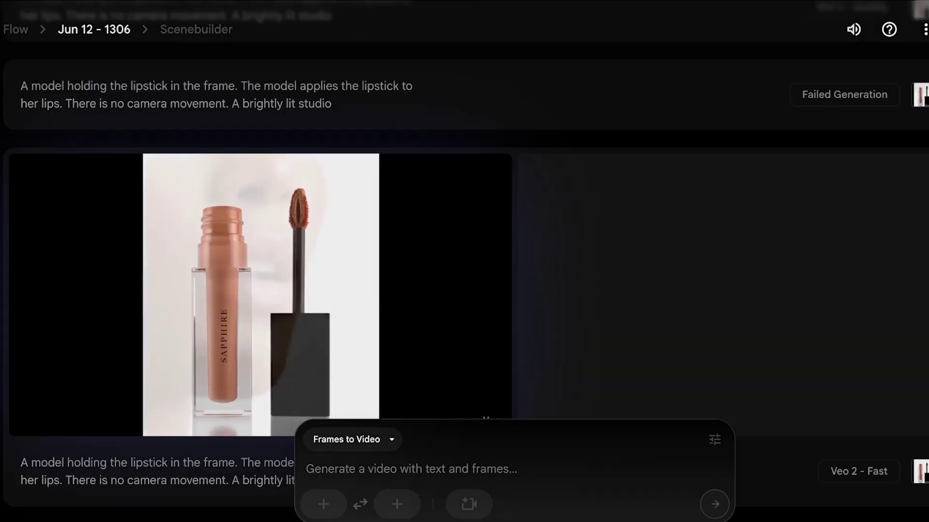
scroll(465, 261, down, 1)
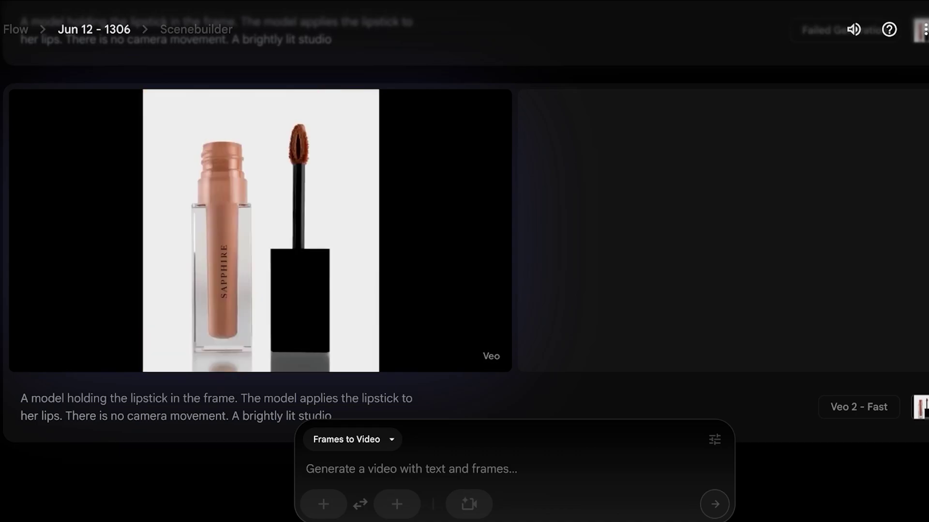
drag(170, 351, 304, 351)
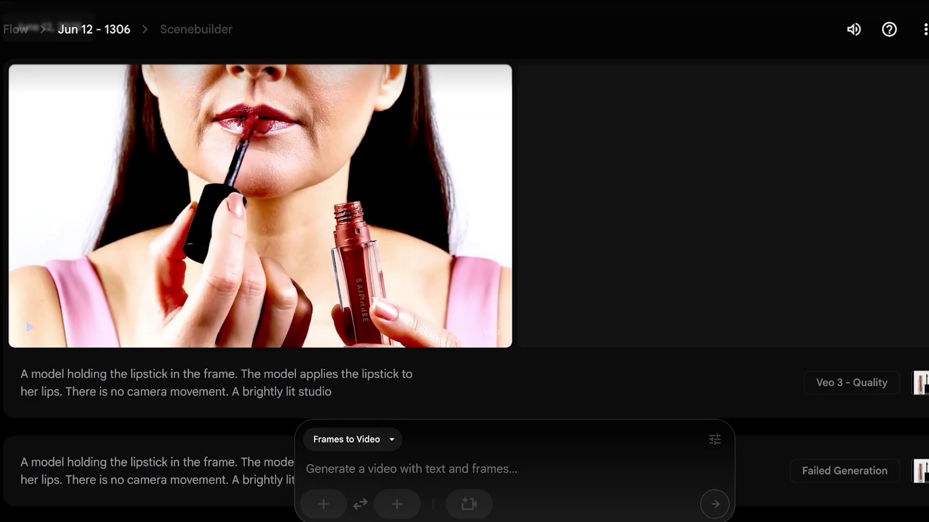
Step: Attach the lipstick product image as the start frame for a new video
click(323, 504)
click(450, 217)
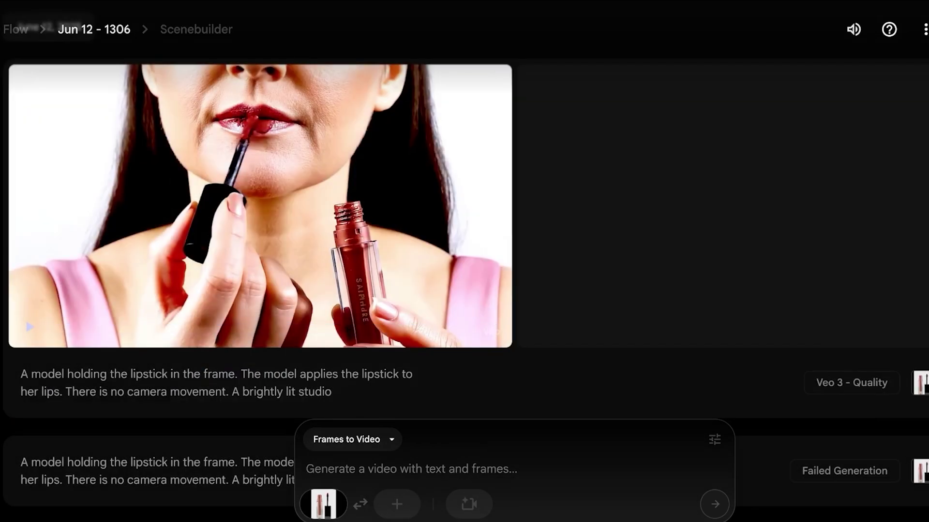
scroll(25, 291, down, 1)
drag(28, 346, 332, 364)
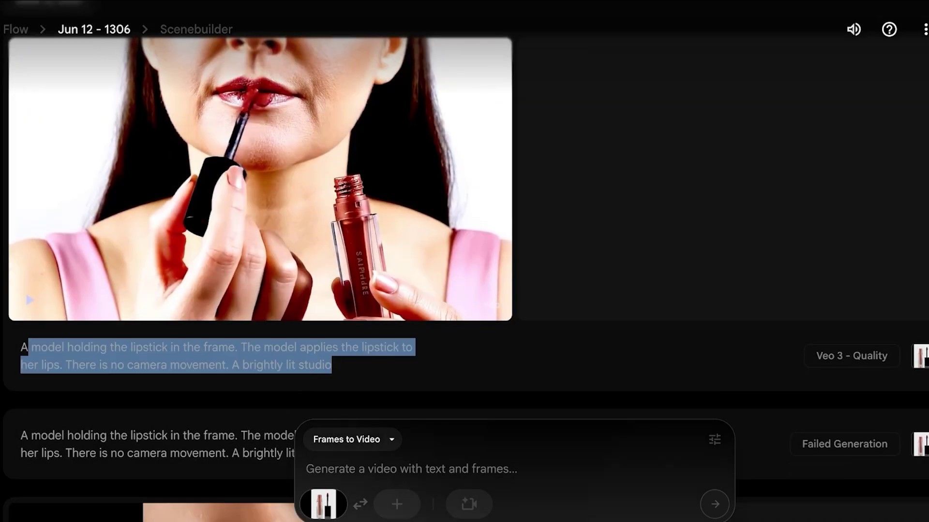
click(411, 469)
key(ctrl+v)
click(306, 457)
text(A)
key(BackSpace)
drag(596, 475, 317, 457)
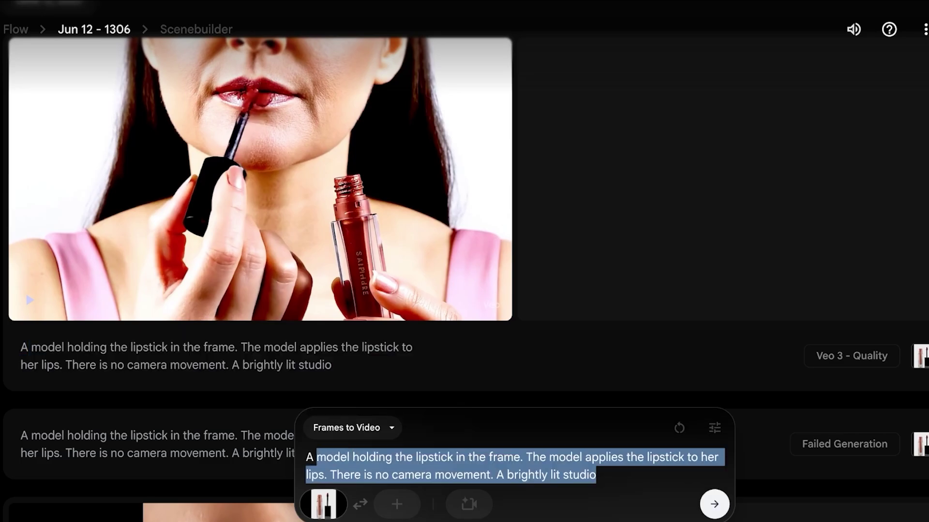
key(BackSpace)
key(BackSpace)
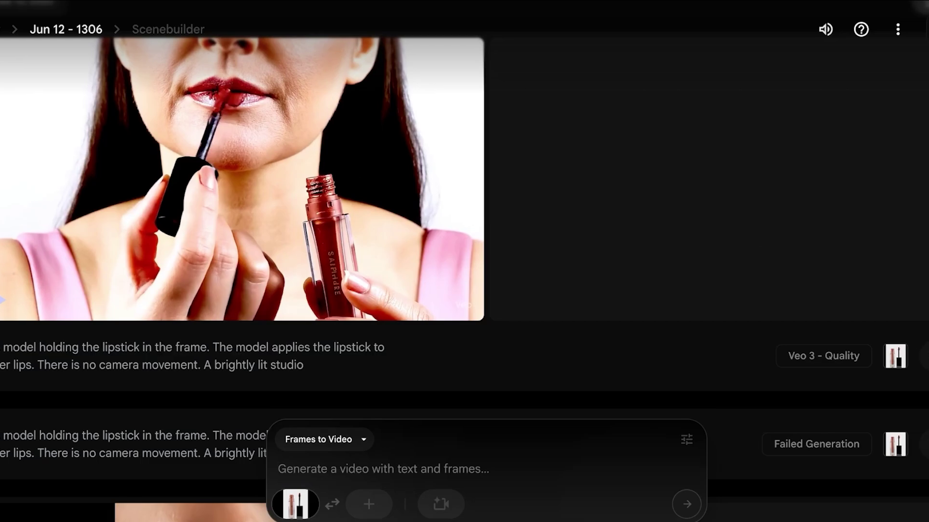
Step: Begin a new prompt with "Scene starts with", removing the draft wording about a woman holding lipstick
text(Scene sta)
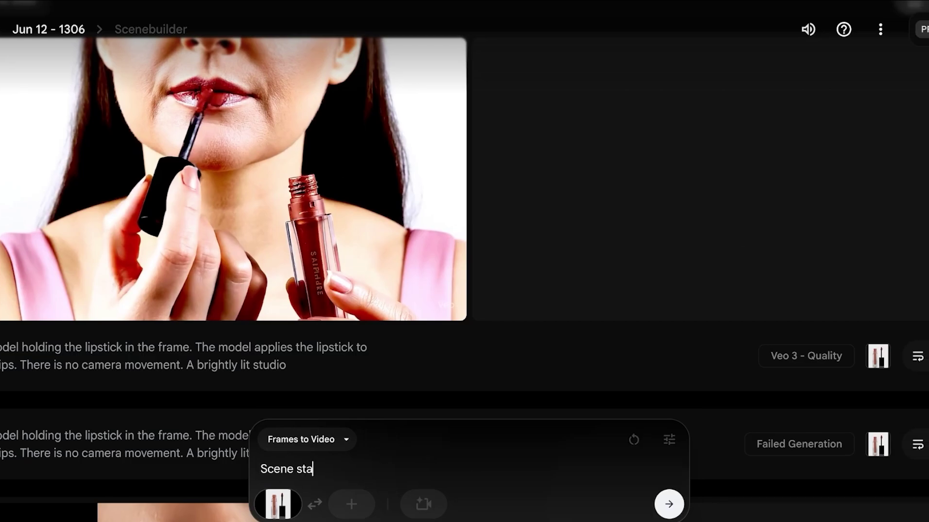
text(rts with woman h)
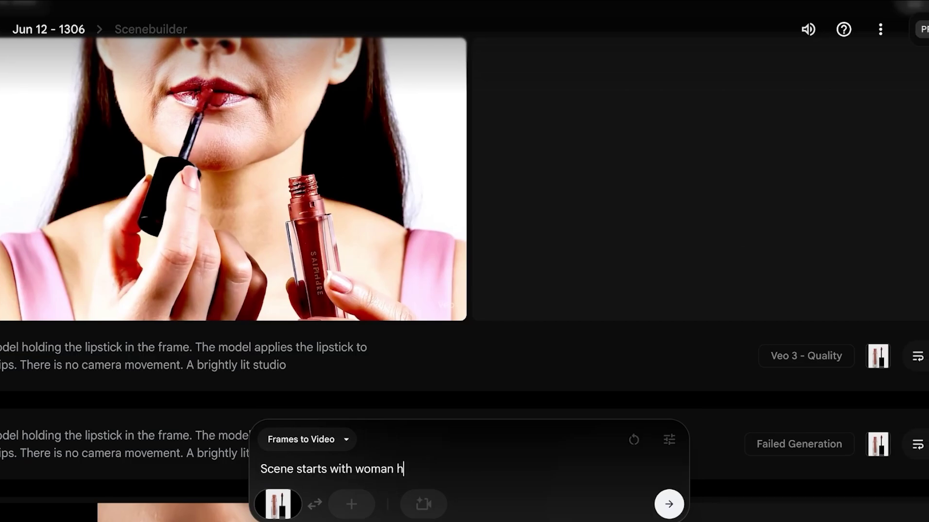
text(olding lipstikc ad)
key(BackSpace)
key(BackSpace)
key(BackSpace)
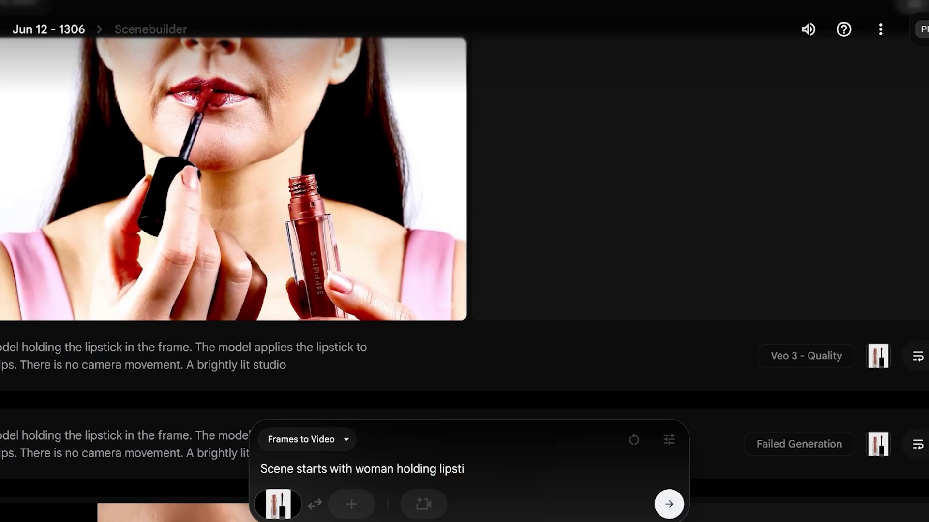
key(BackSpace)
key(BackSpace)
key(BackSpace)
key(BackSpace)
key(BackSpace)
key(BackSpace)
key(BackSpace)
key(BackSpace)
key(BackSpace)
key(BackSpace)
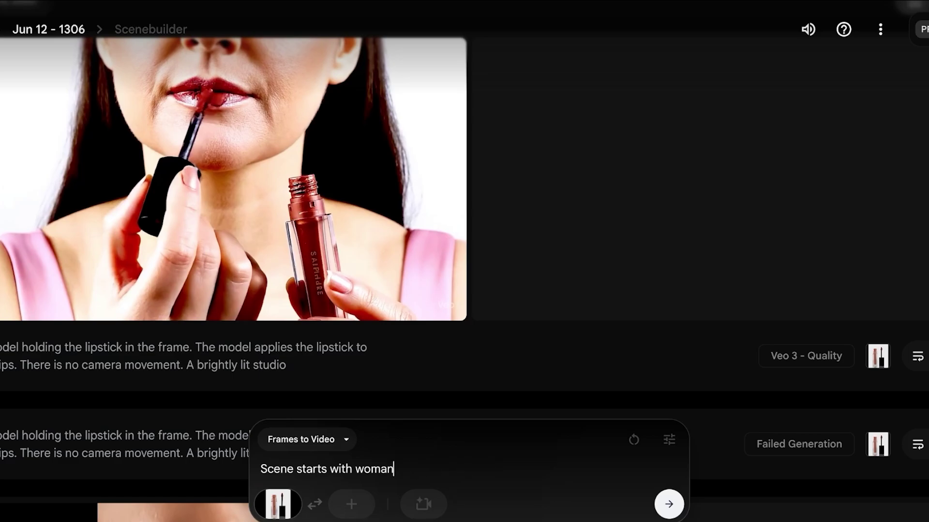
key(BackSpace)
key(BackSpace)
key(BackSpace)
key(BackSpace)
key(BackSpace)
Step: Continue the prompt with "model, beautiful face, applying the lipstick and saying thats its amazing"
text(model, )
text(d)
text(beautiful face, ap)
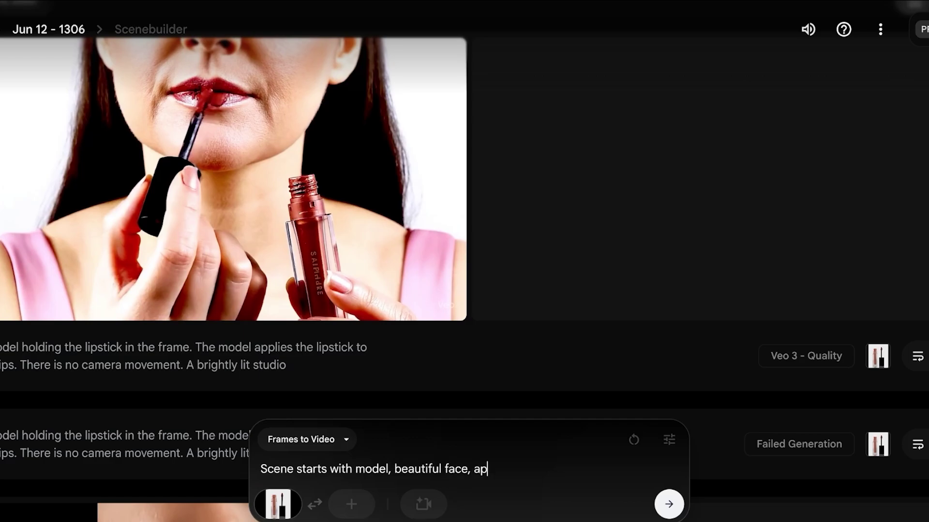
text(plying the lipstic)
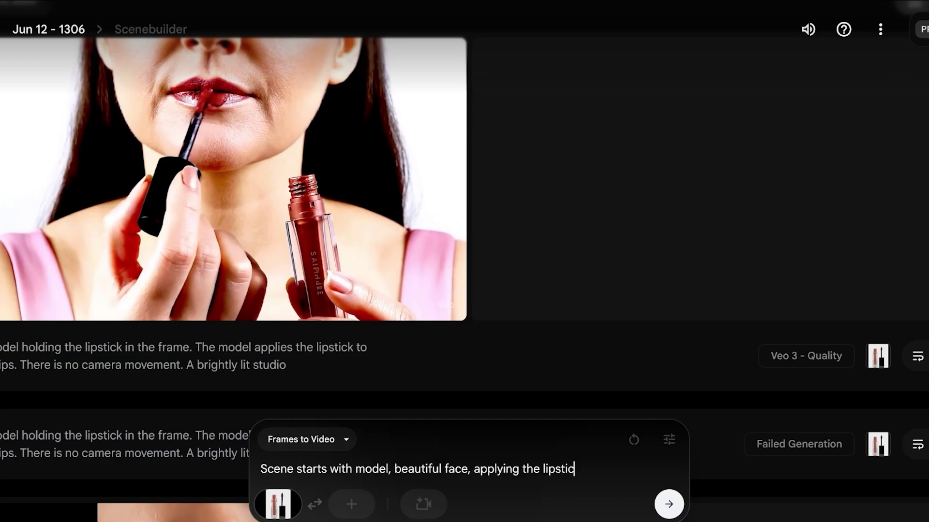
text(k and saying thats its amazing)
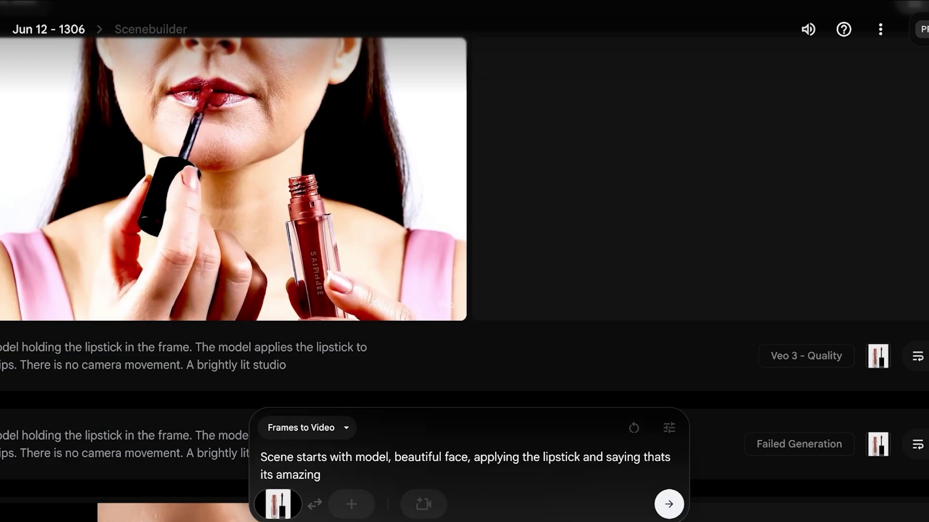
Step: Finish the prompt with ". The background is a room. The video is in a portrait ratio."
text(. The background is a room )
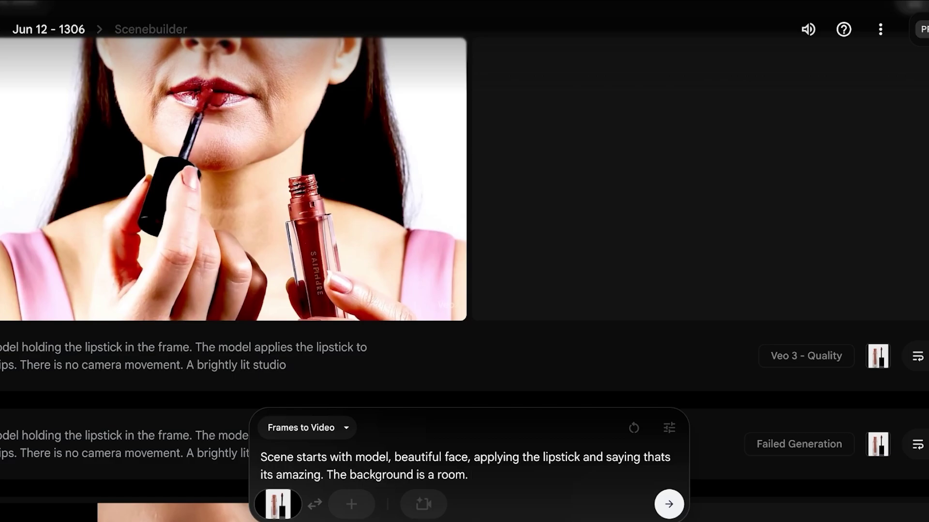
text(. The video is in a portarit f)
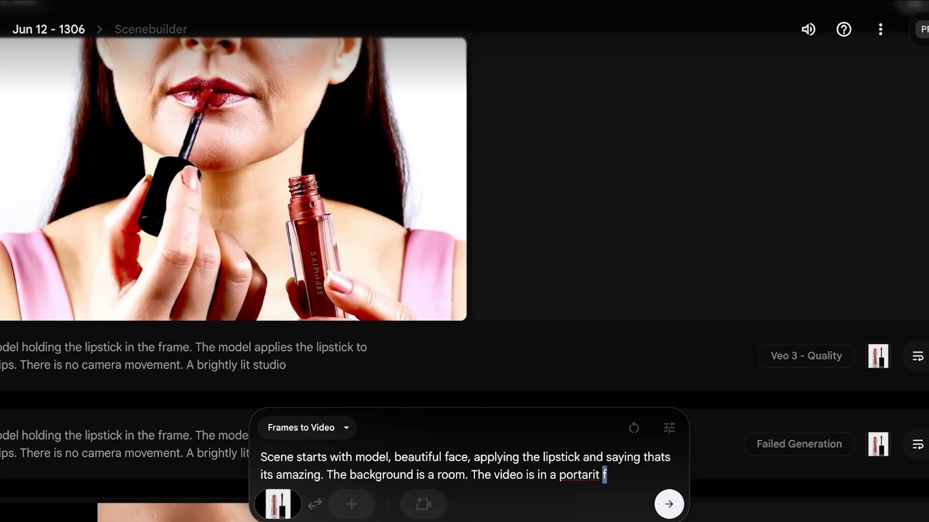
double_click(582, 475)
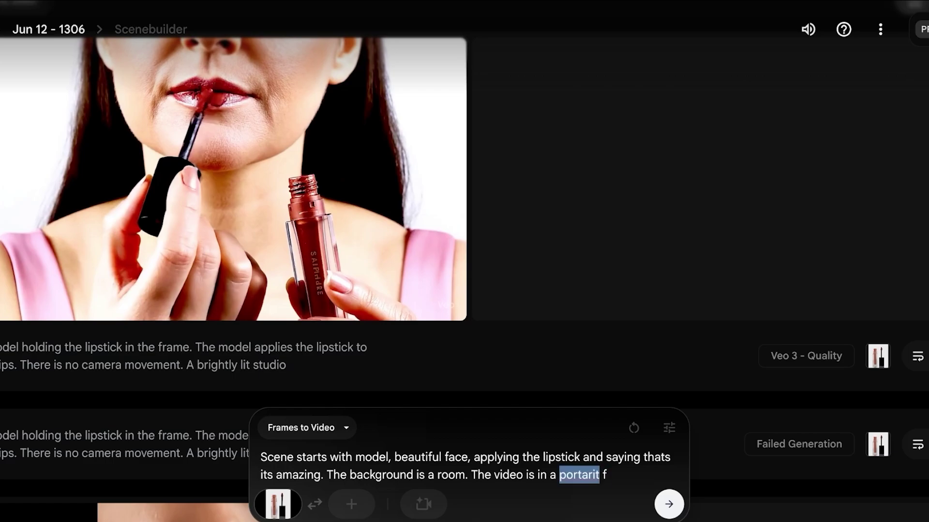
text(portrait ratio.)
Step: Keep Veo 3 - Quality as the model after checking the available options, and generate the video from the finished prompt
click(668, 427)
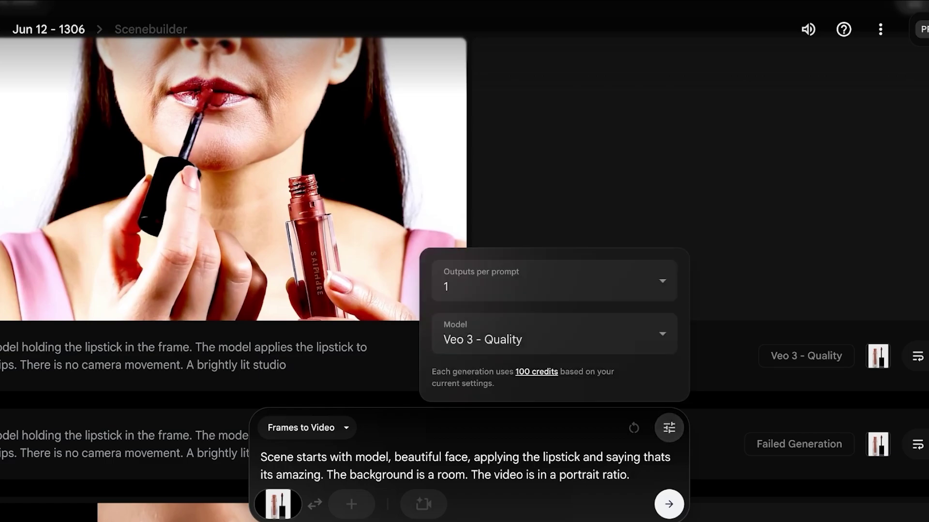
click(554, 333)
click(483, 279)
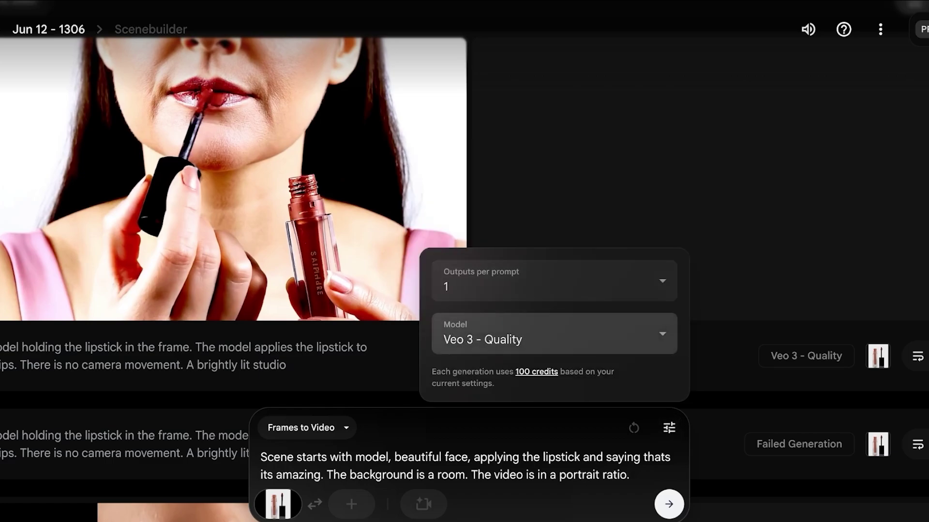
click(553, 334)
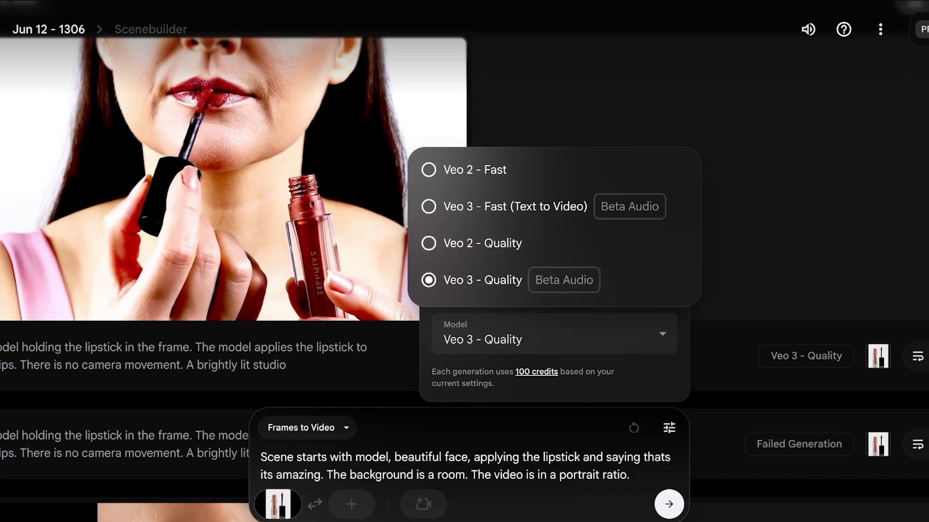
key(Escape)
click(632, 475)
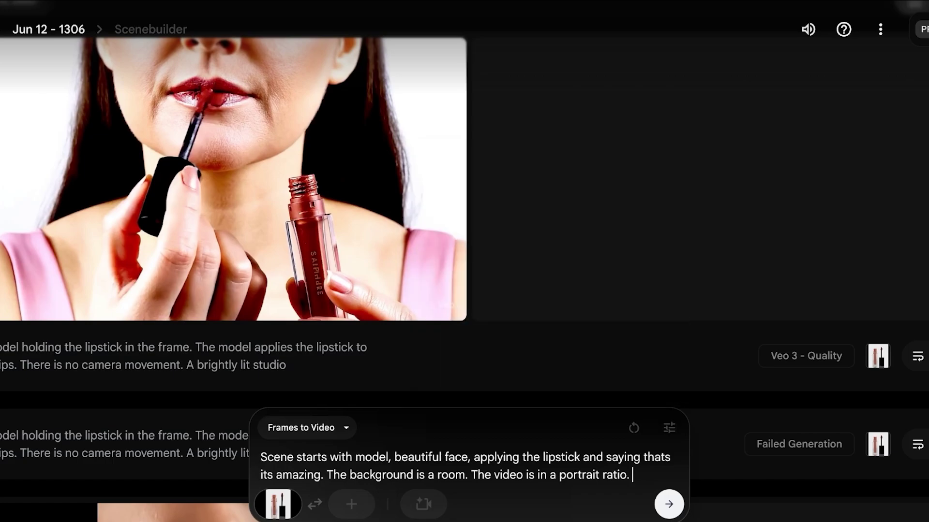
key(Return)
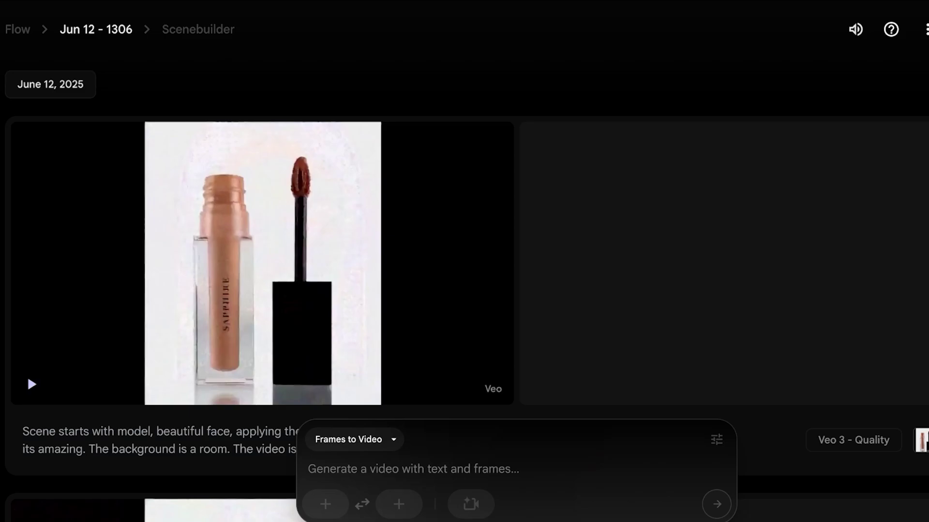
Step: Play the newly generated lipstick video, pause it during the lipstick application, and review its prompt against the result
click(32, 385)
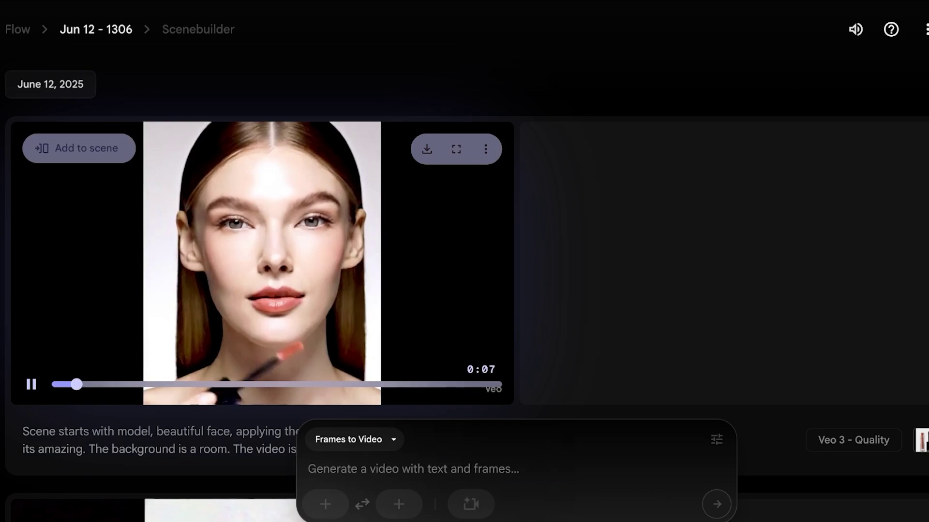
key(space)
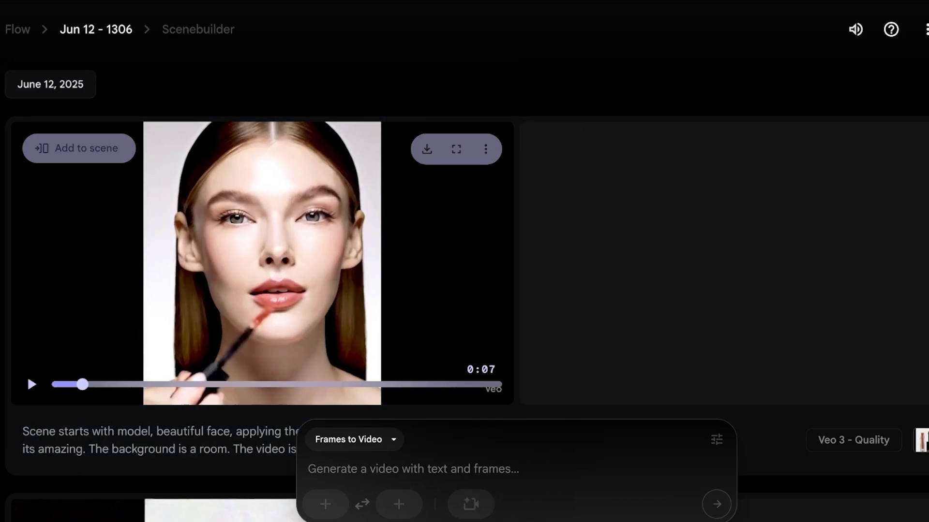
scroll(467, 258, down, 1)
scroll(468, 271, down, 8)
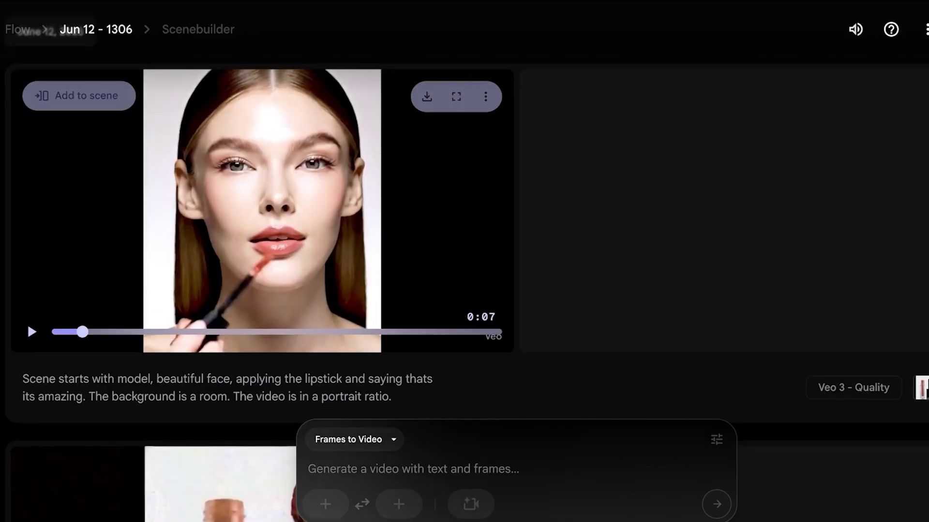
scroll(468, 261, up, 8)
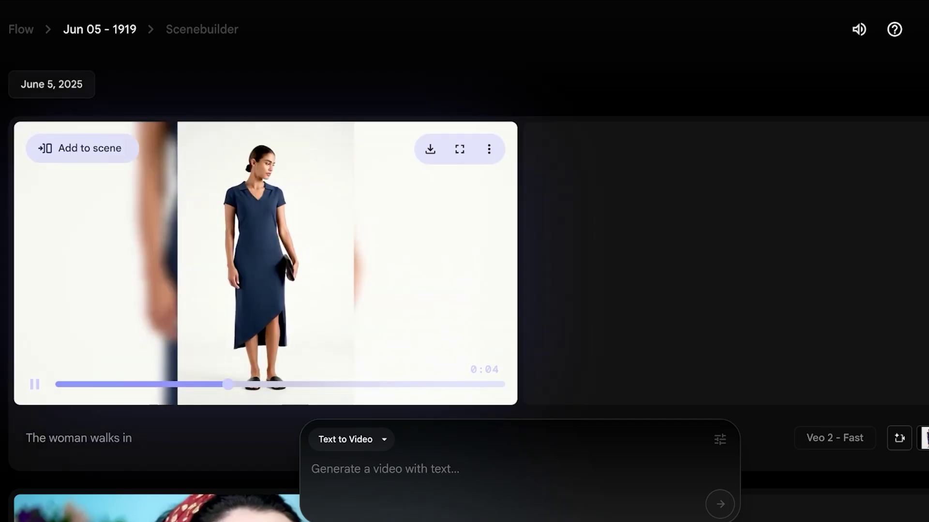
Step: Pause the "The woman walks in" video in the Jun 05 - 1919 project partway through playback
key(space)
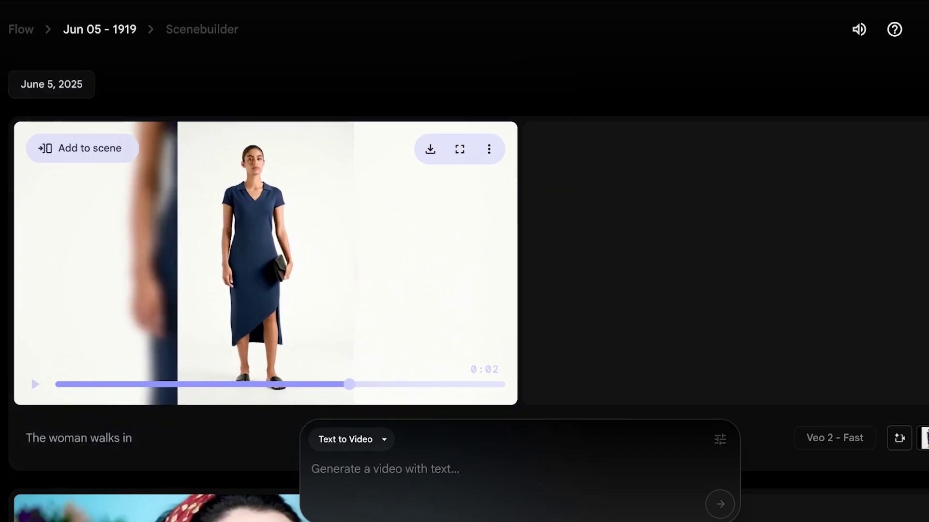